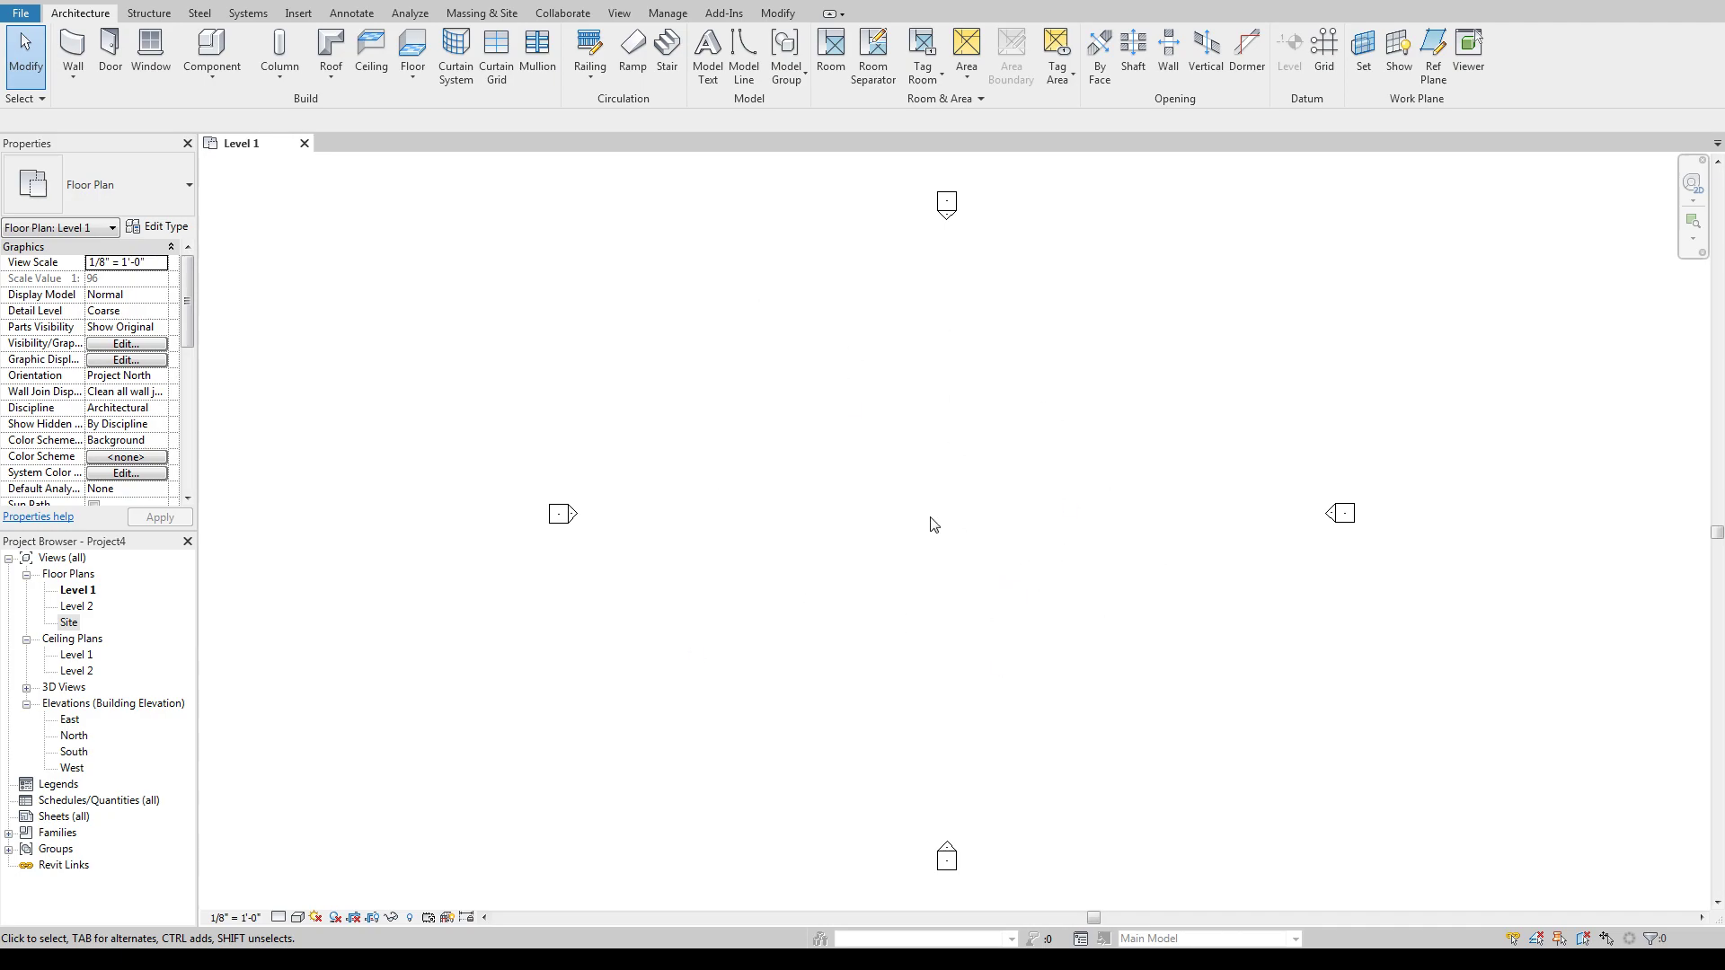
Step: Place one 60" x 30" desk component near the middle of the Level 1 floor plan and end the command
left_click(206, 49)
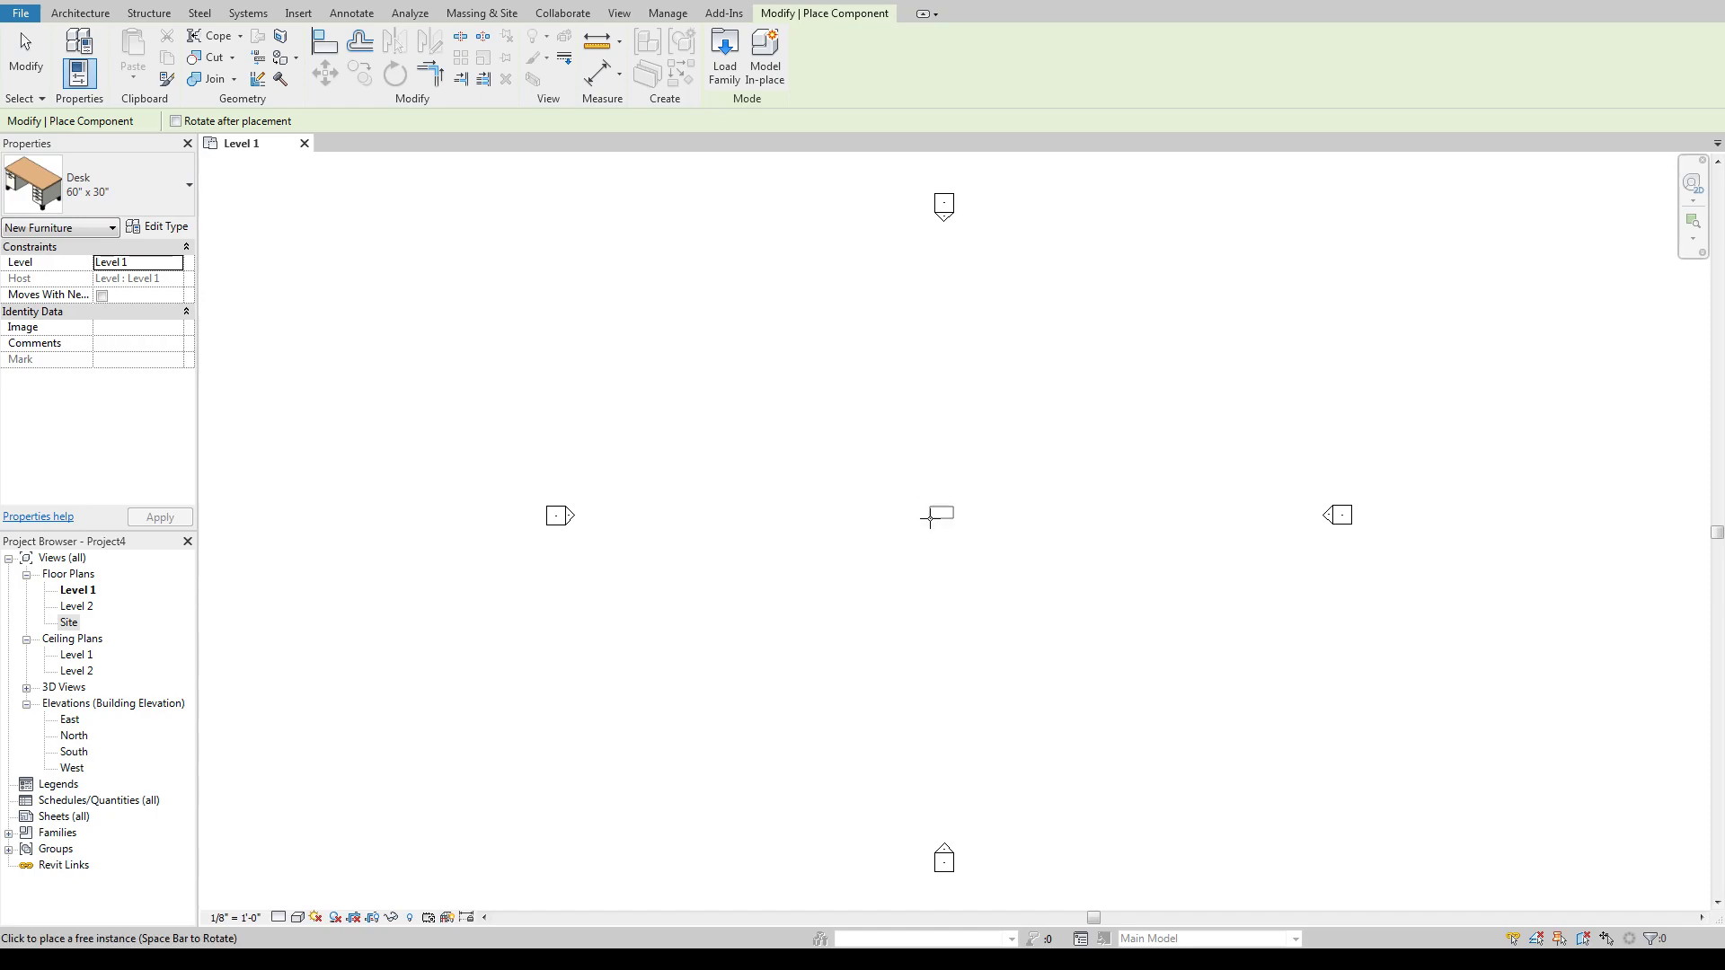
scroll(930, 519, "up", 5)
left_click(891, 520)
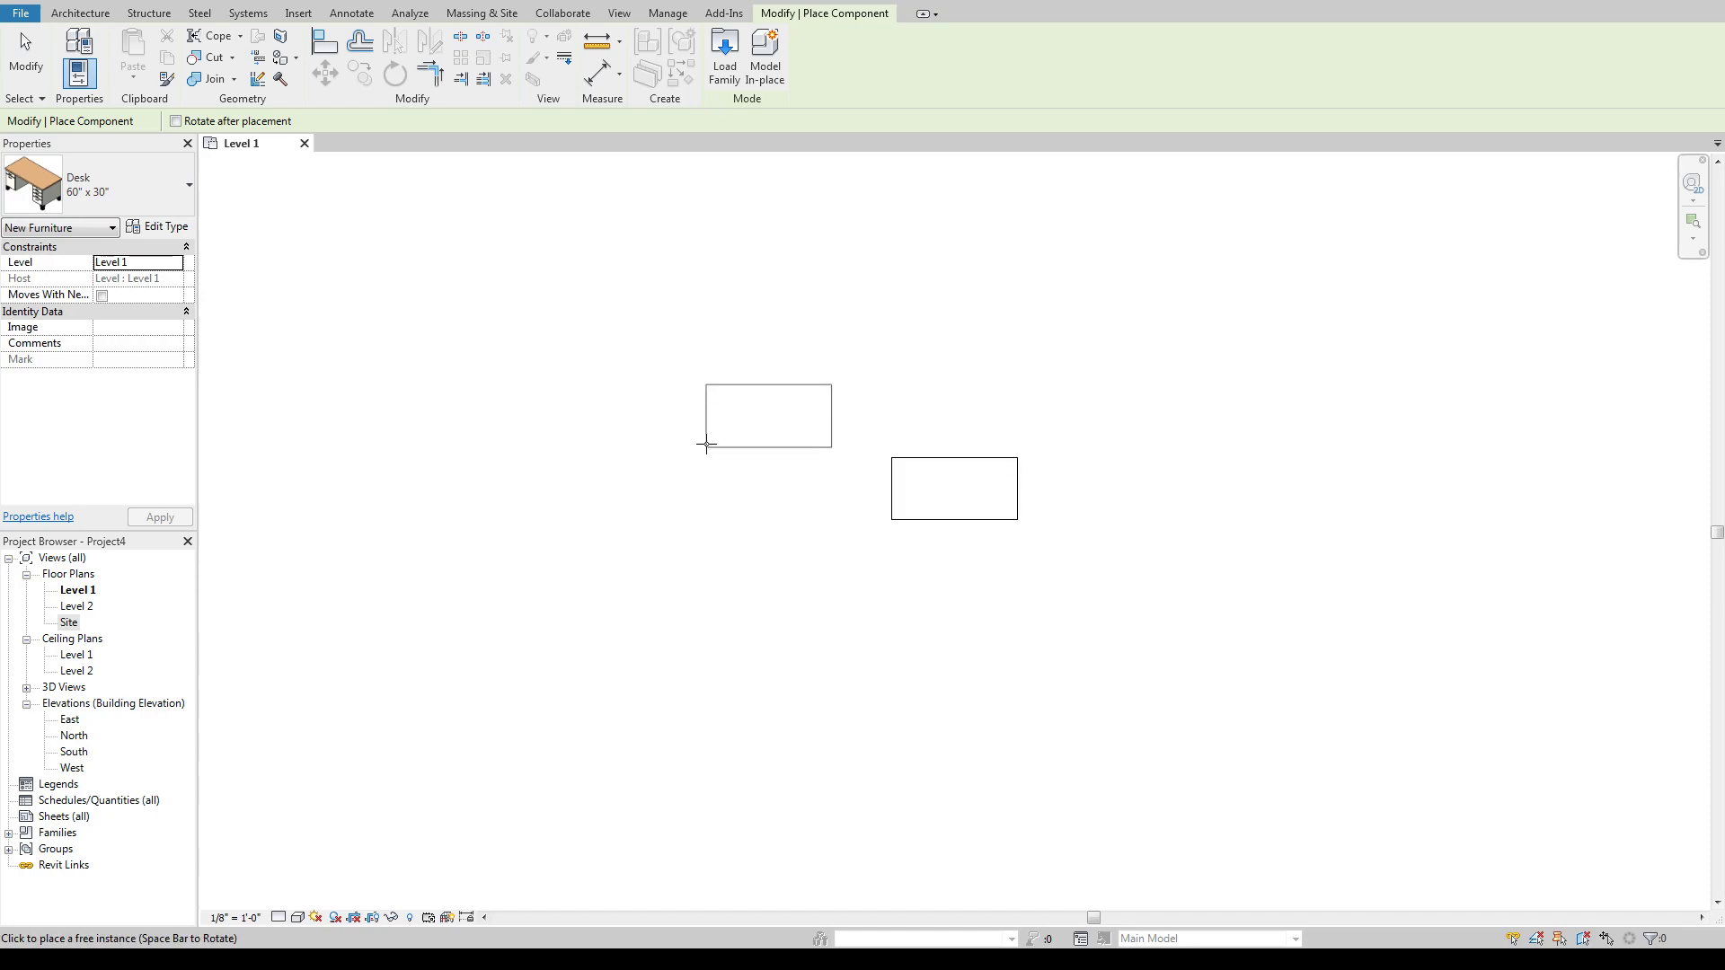
right_click(719, 439)
left_click(748, 447)
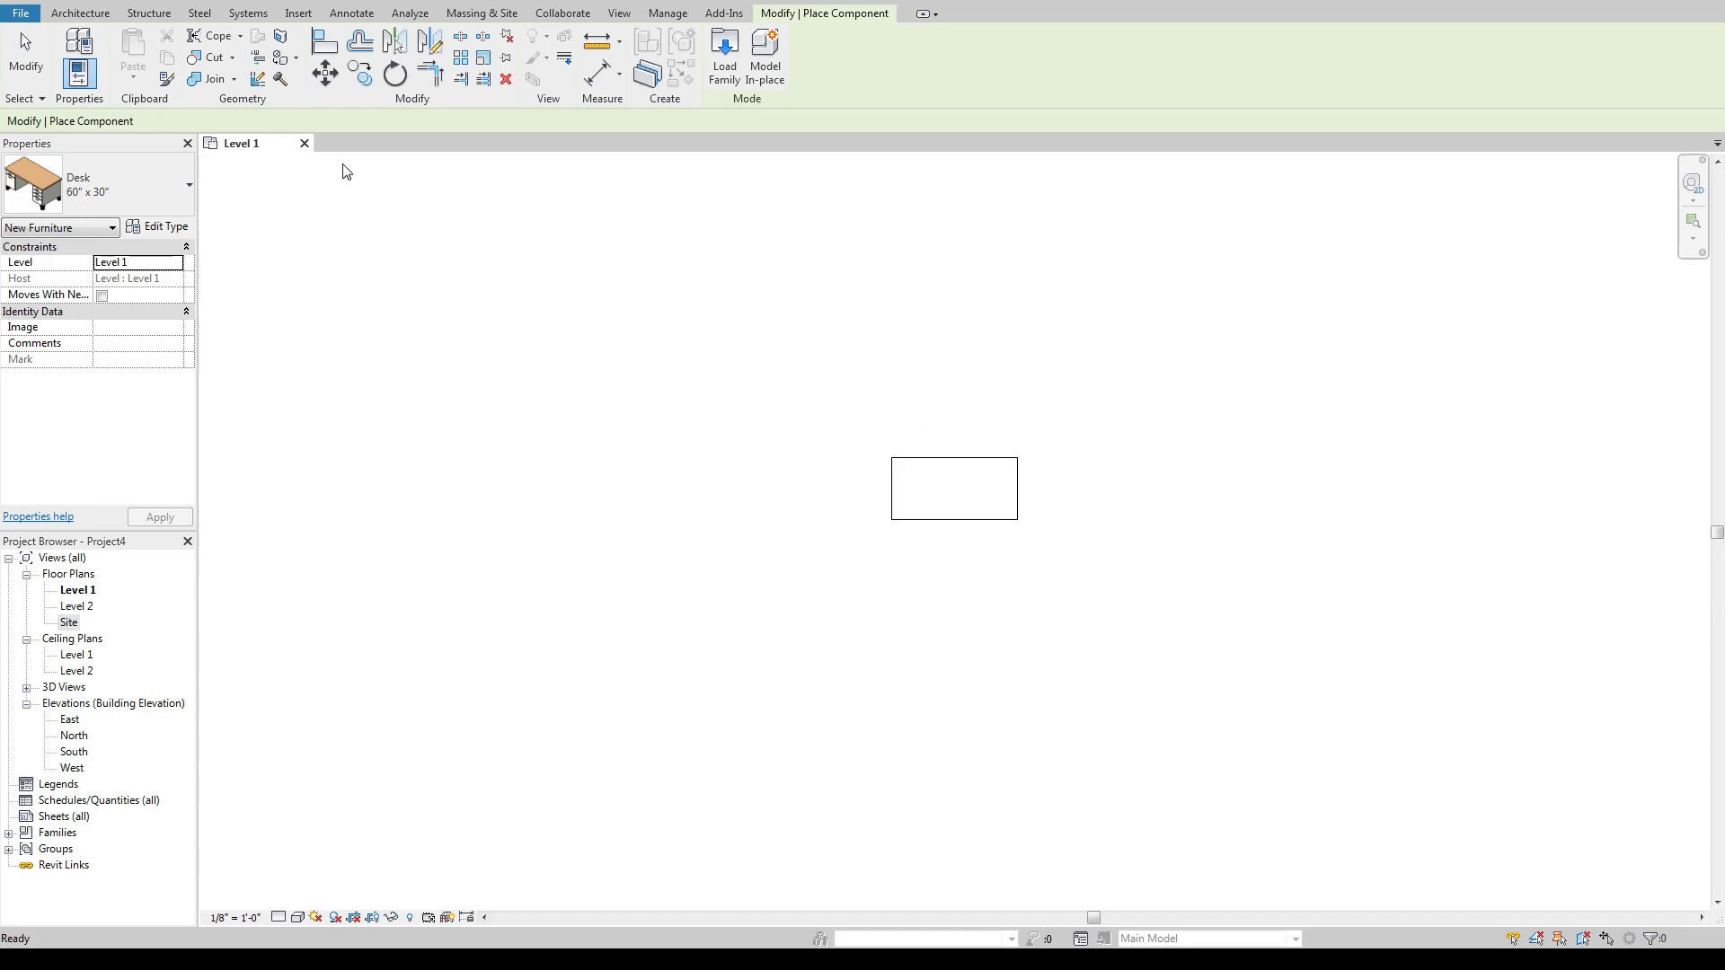
Step: Open the default 3D view, hide the level planes in it and fit the desk to the view
left_click(308, 4)
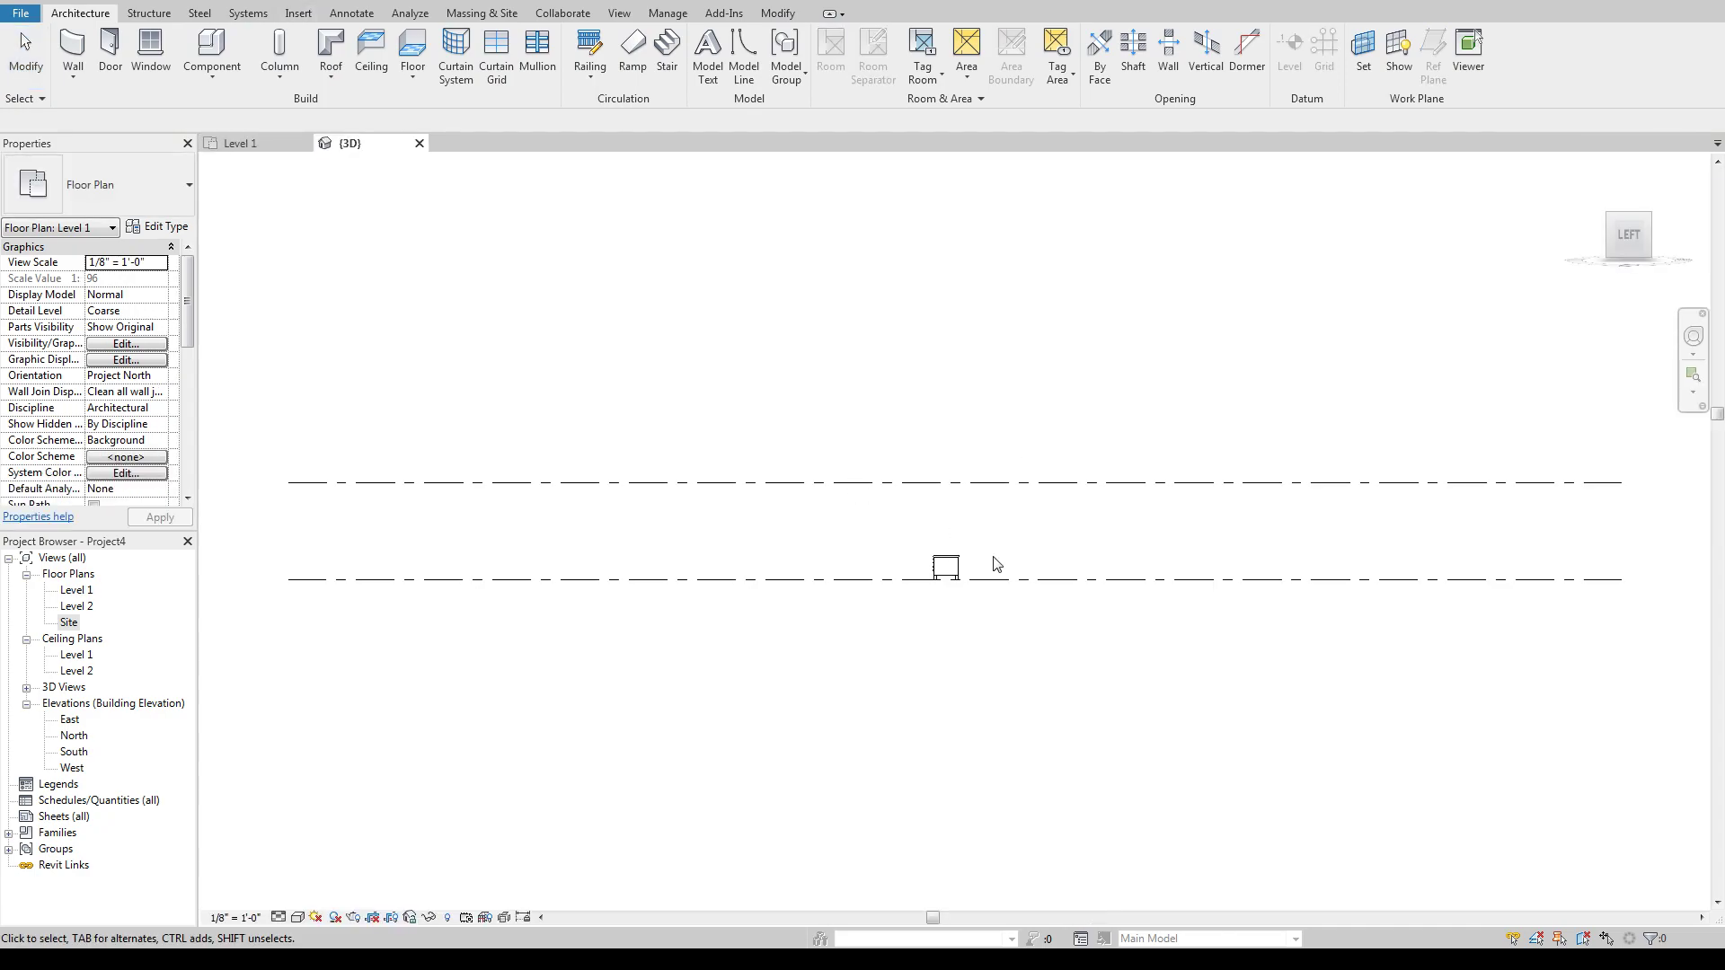
middle_click_drag(1066, 566, 1059, 354, "shift")
left_click_drag(1069, 312, 915, 478)
right_click(915, 477)
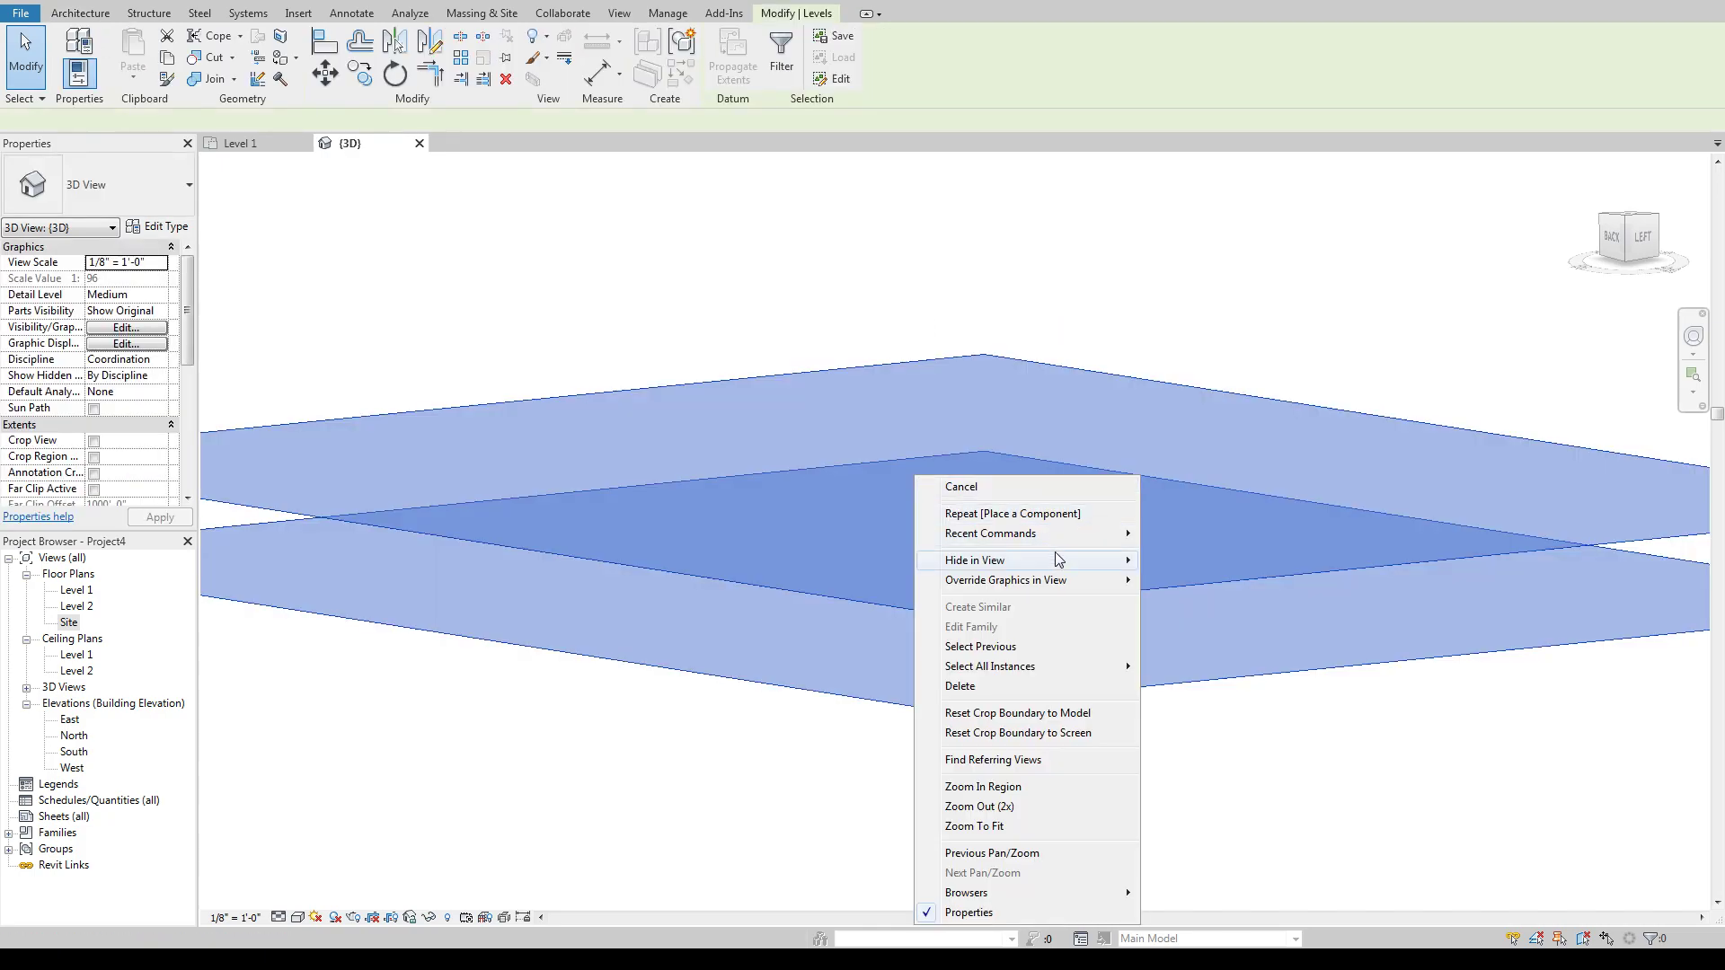
mouse_move(1060, 560)
left_click(1198, 582)
key("z")
key("f")
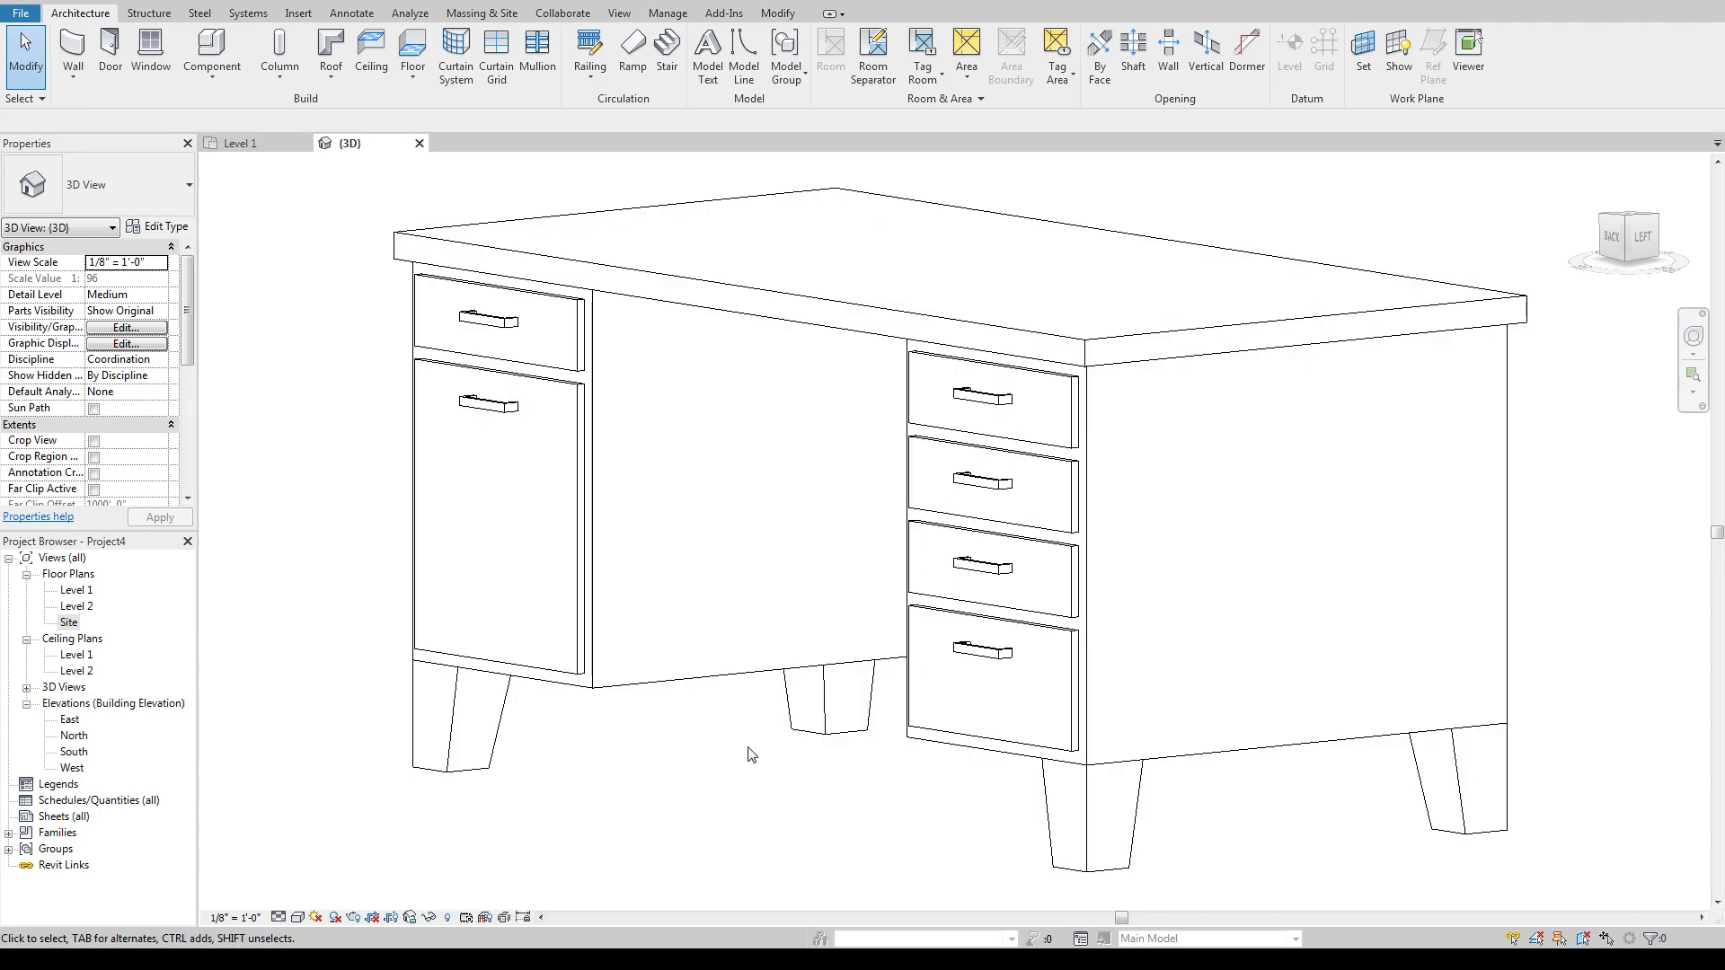
Step: Set the Width of the desk's type to 6' 0" in its type properties and apply it
scroll(752, 764, "down", 1)
scroll(751, 765, "down", 2)
middle_click_drag(746, 774, 870, 774, "shift")
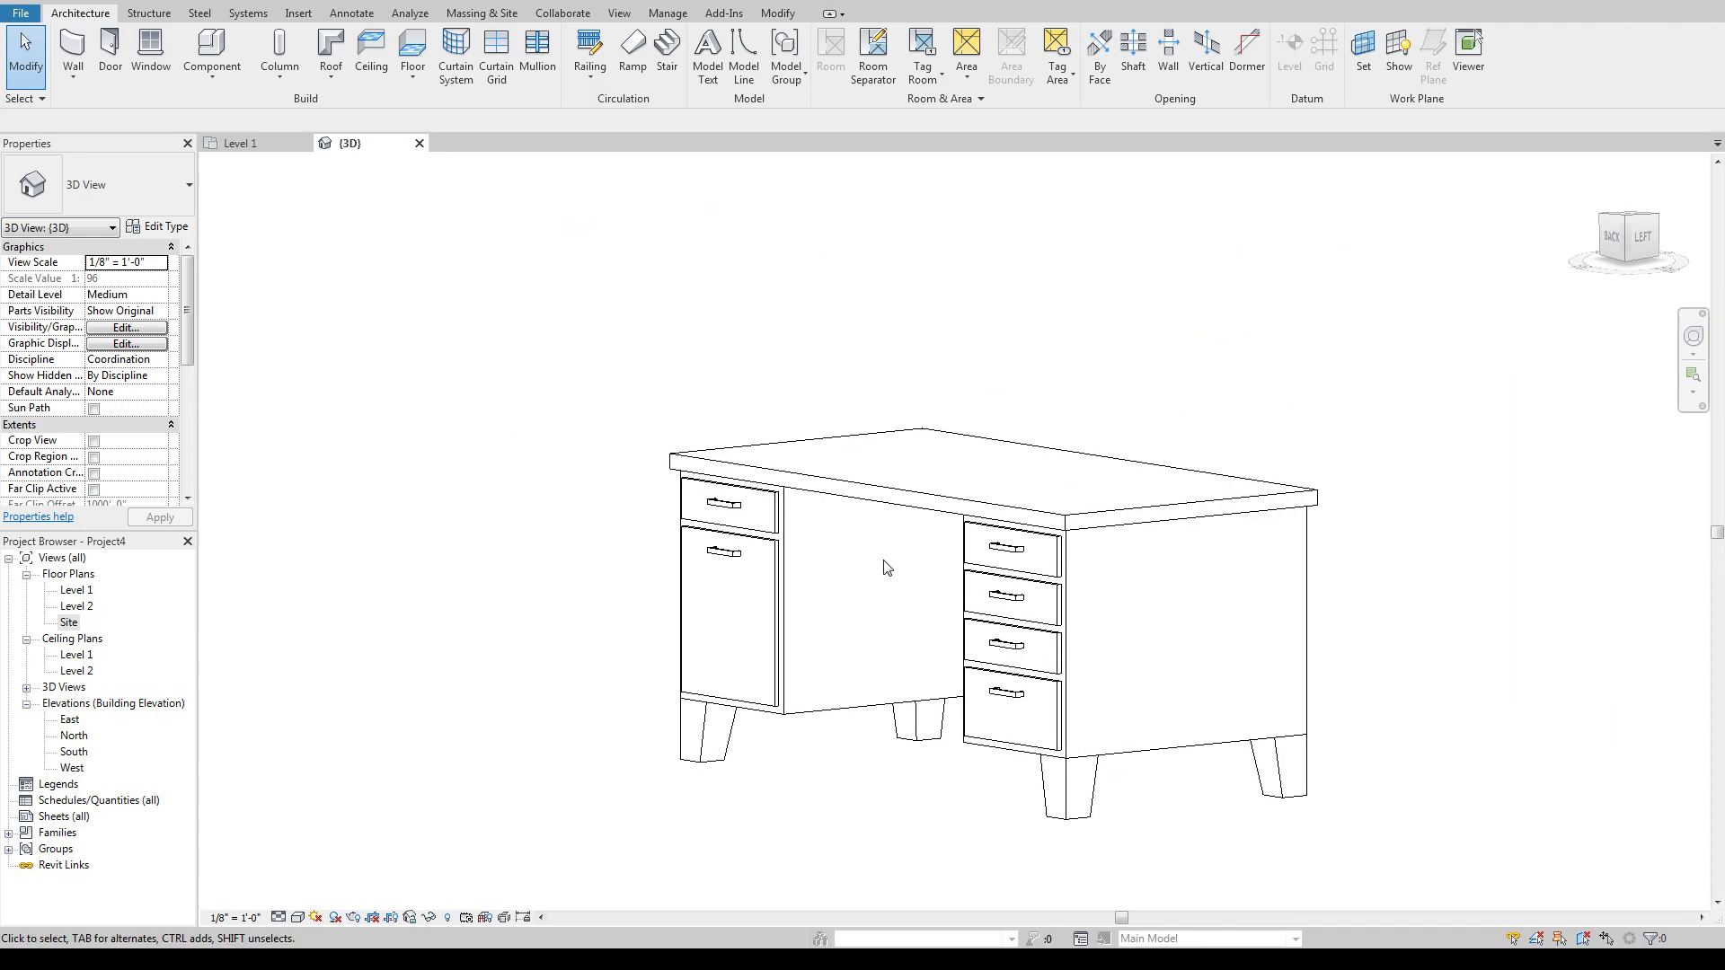
left_click(852, 490)
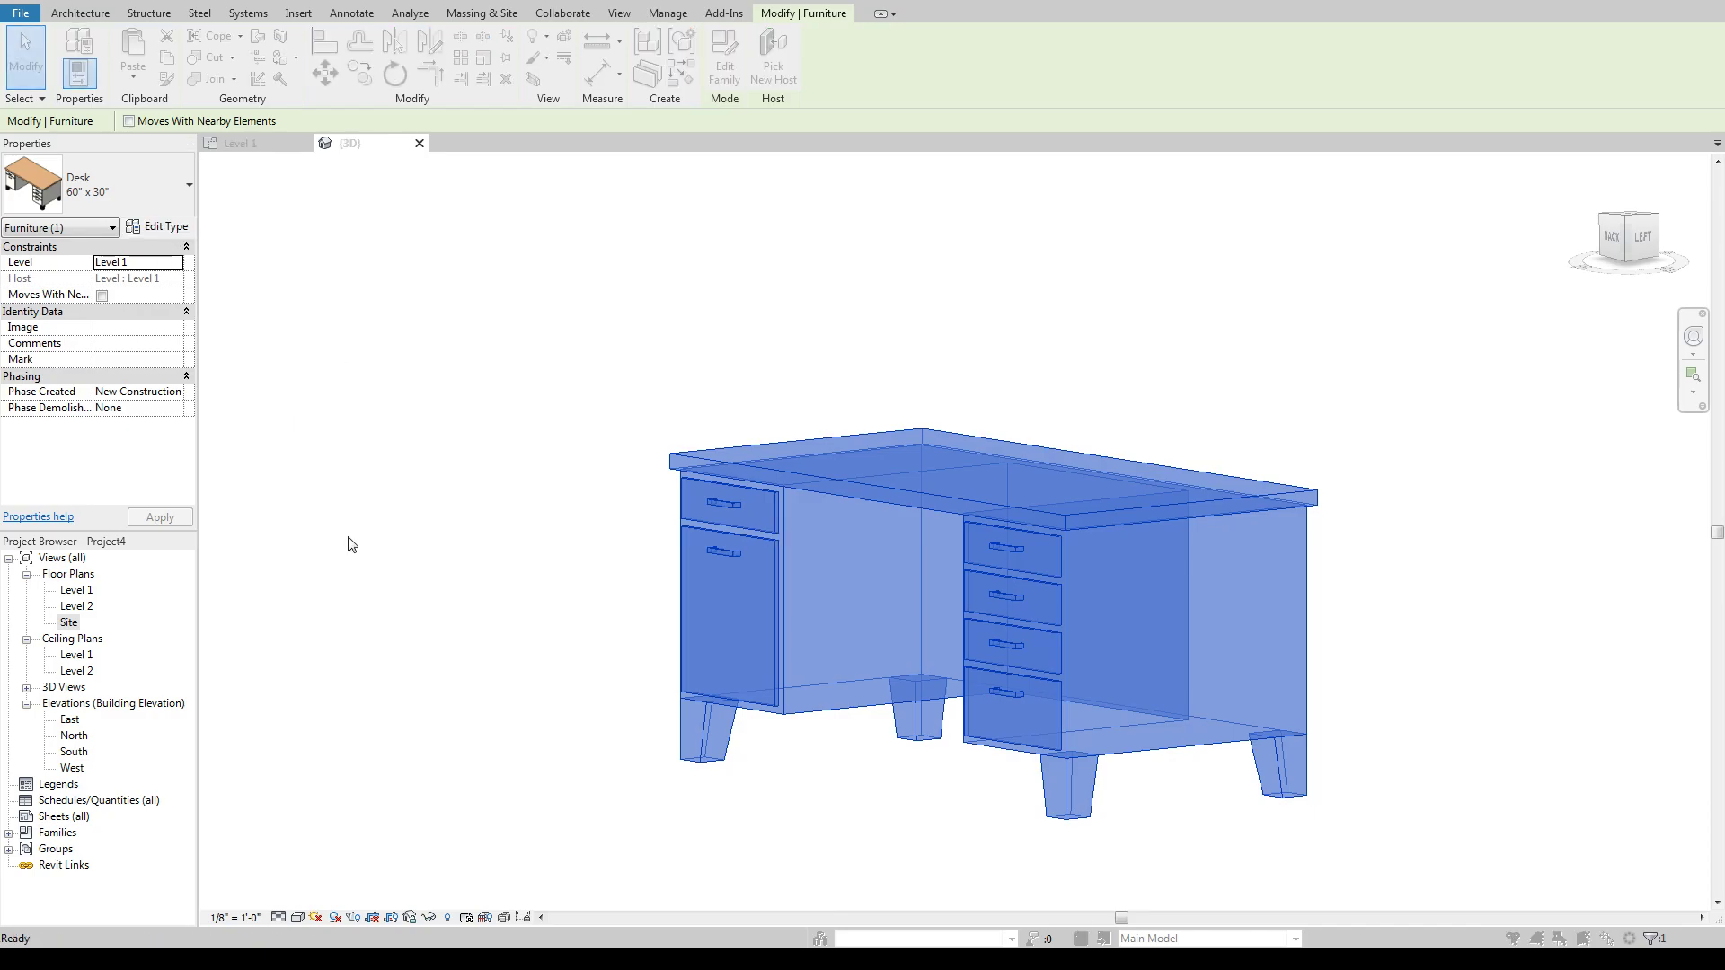
left_click_drag(23, 154, 219, 162)
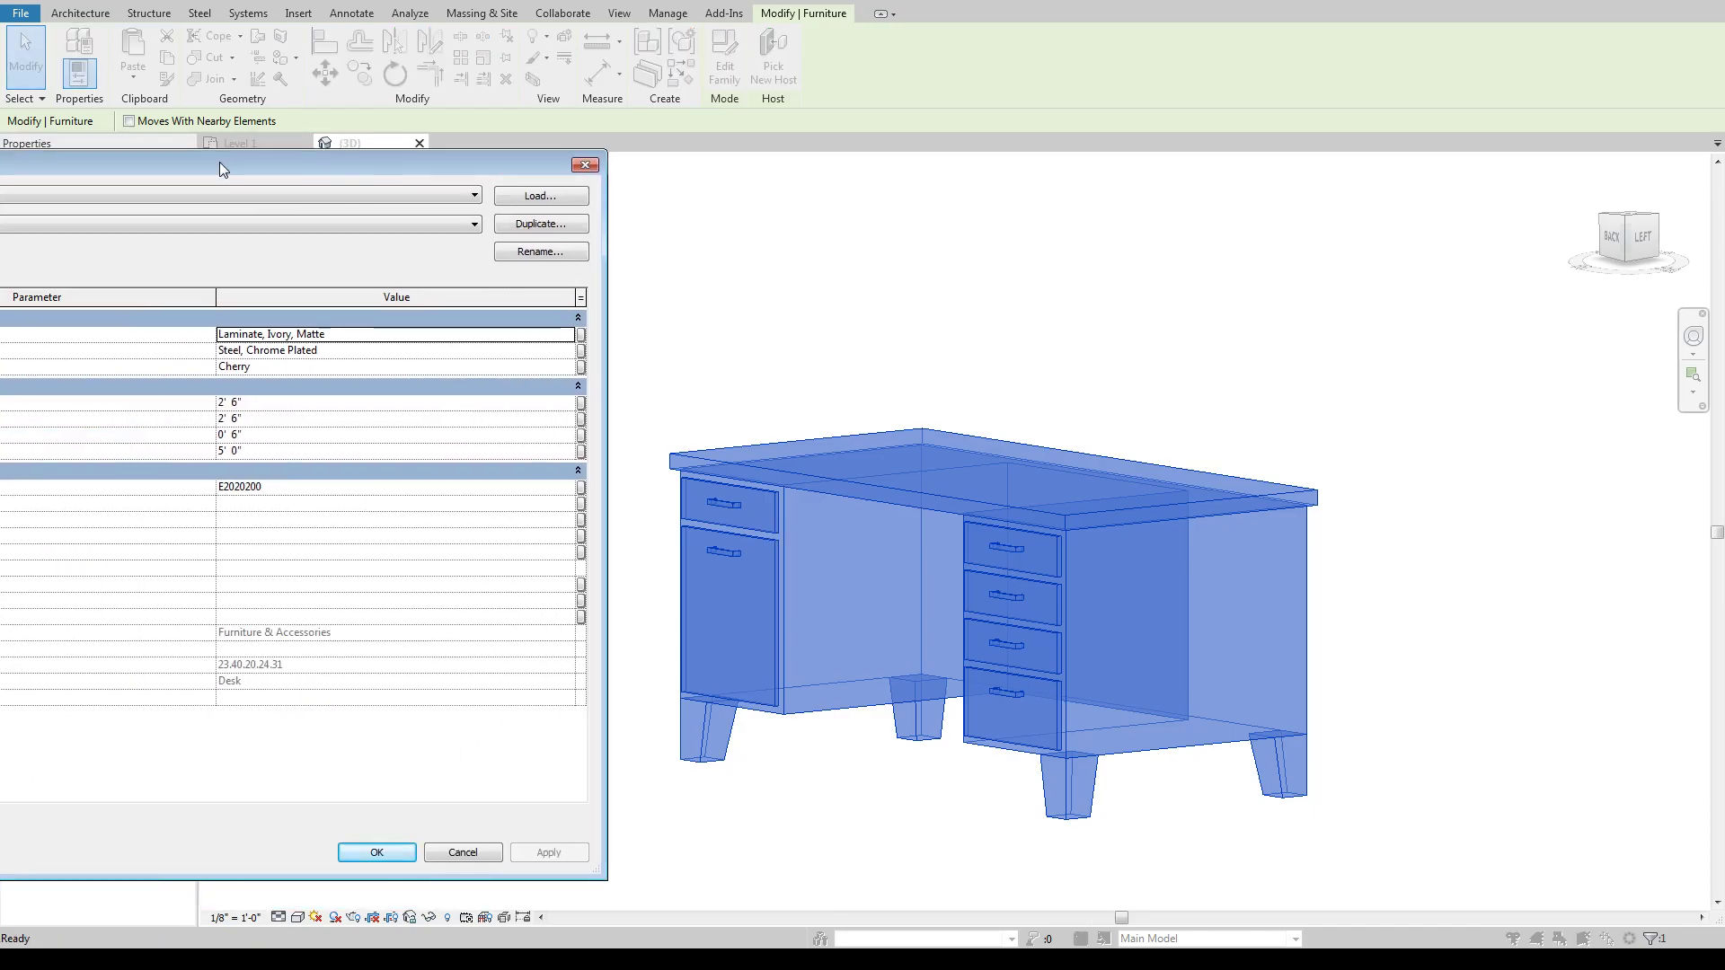
left_click_drag(1, 353, 109, 353)
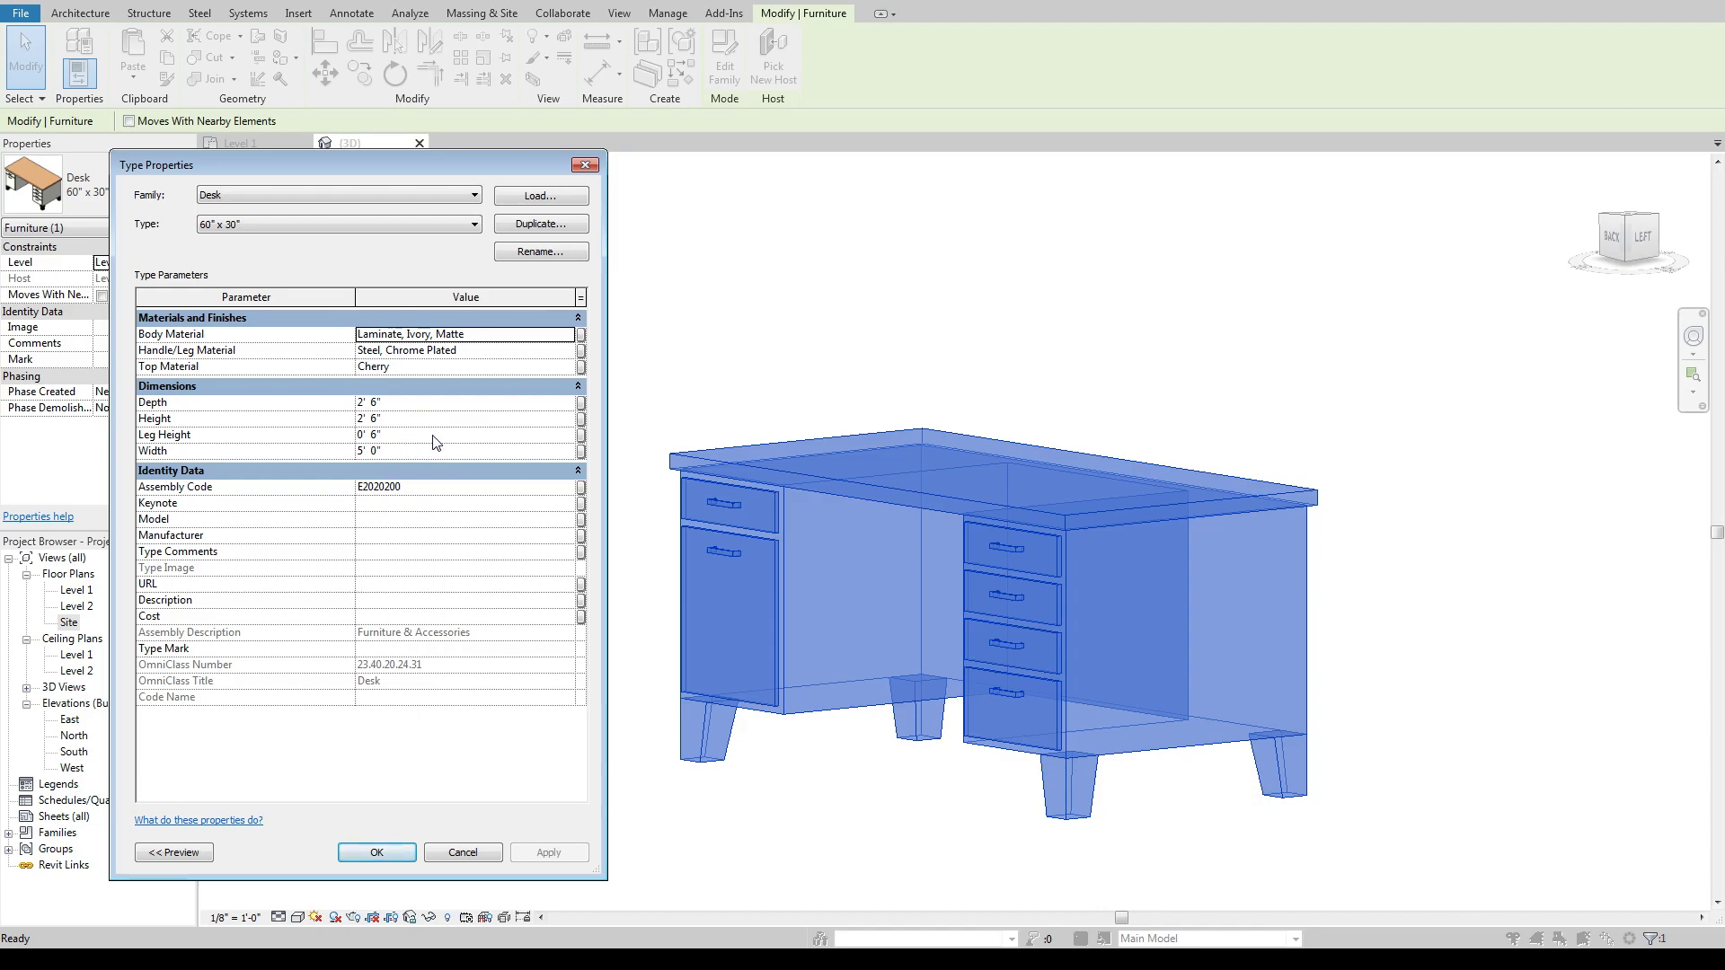
left_click(409, 451)
double_click(407, 450)
type("6")
key("Return")
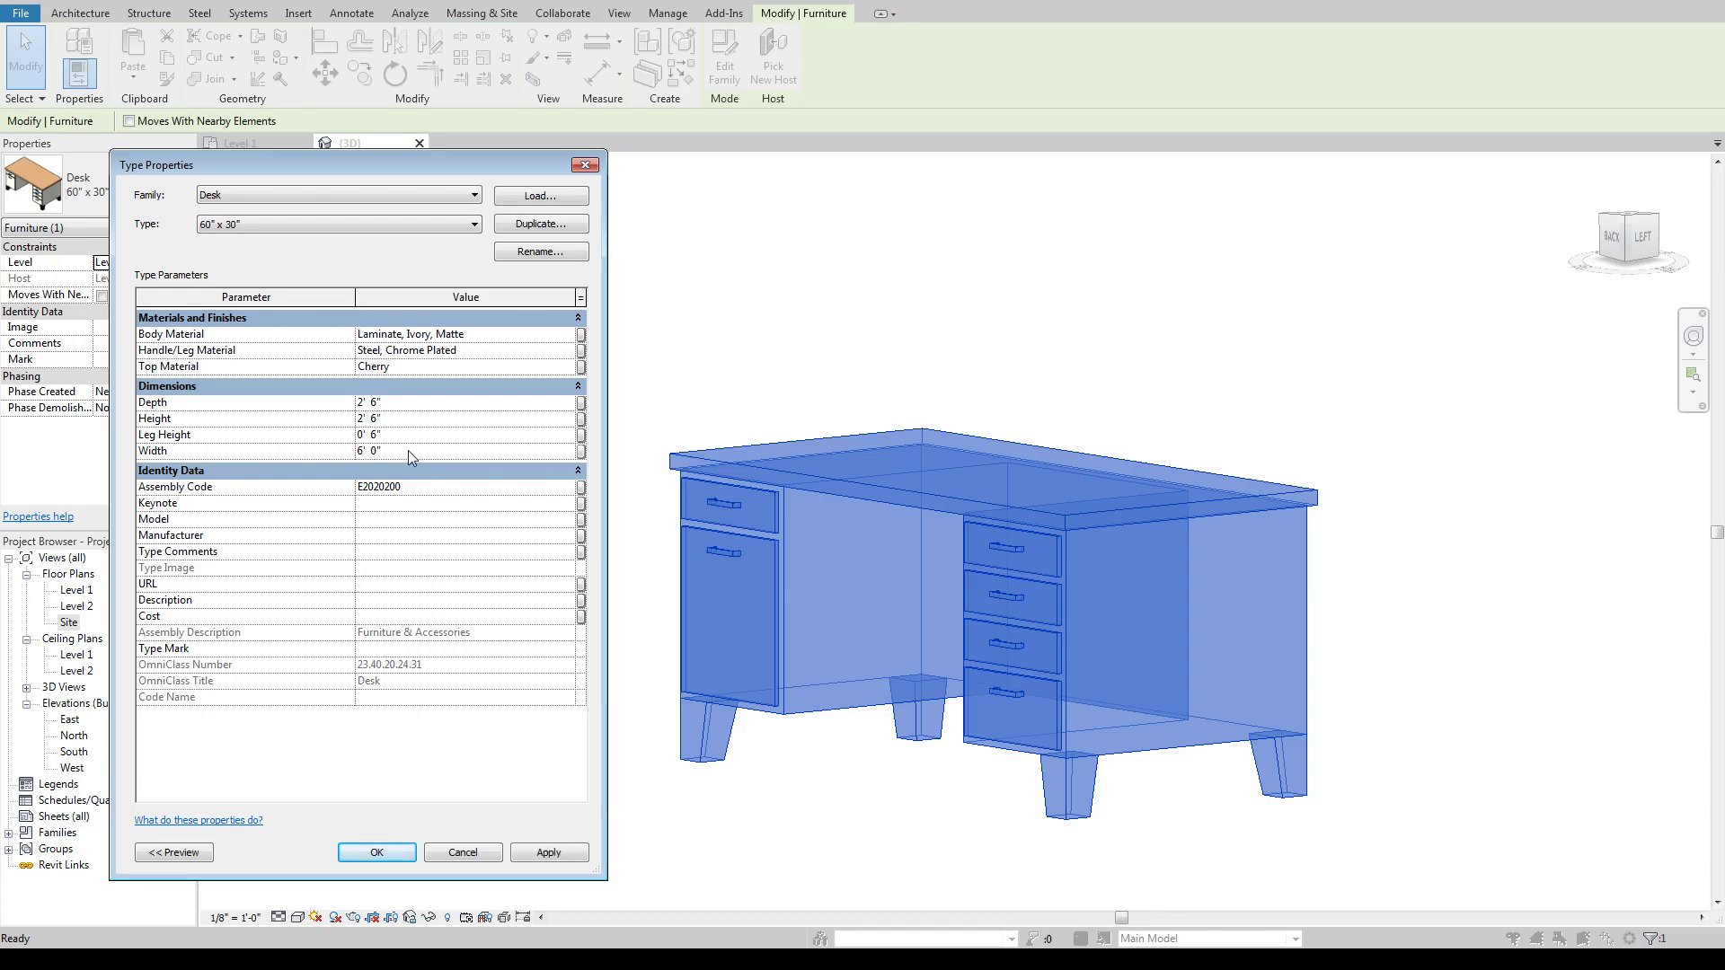
left_click(549, 852)
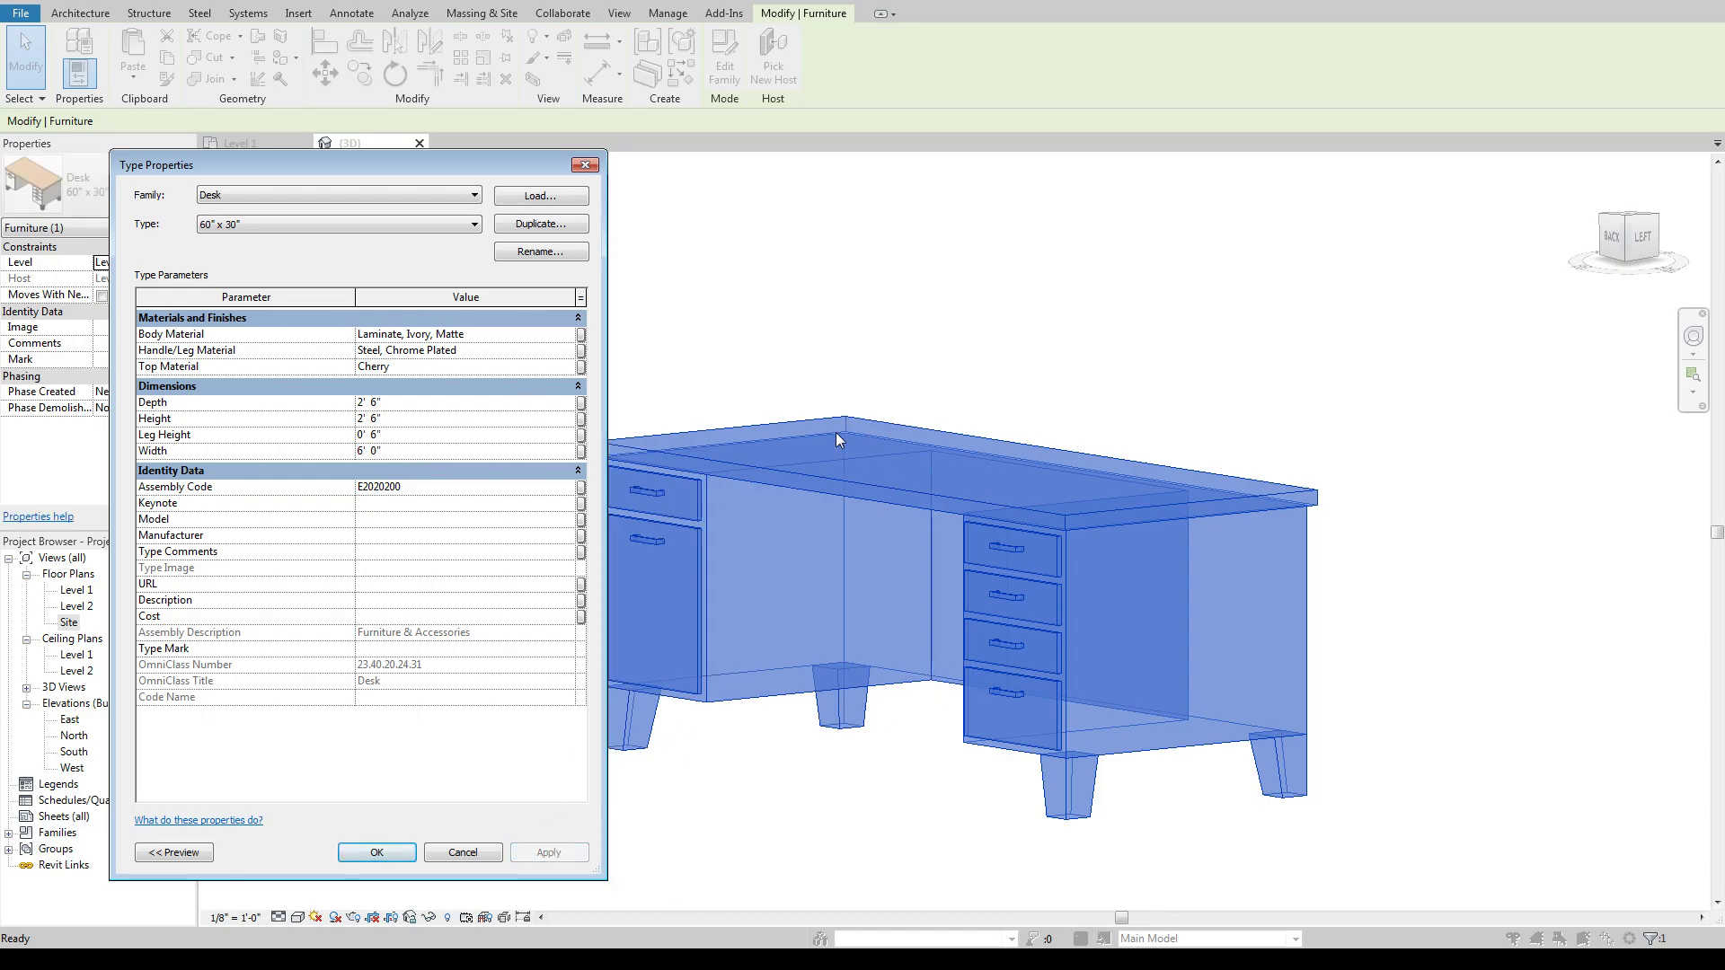
Step: Set the desk type's Leg Height to 0' 9", apply it and close the type properties
left_click_drag(437, 180, 364, 179)
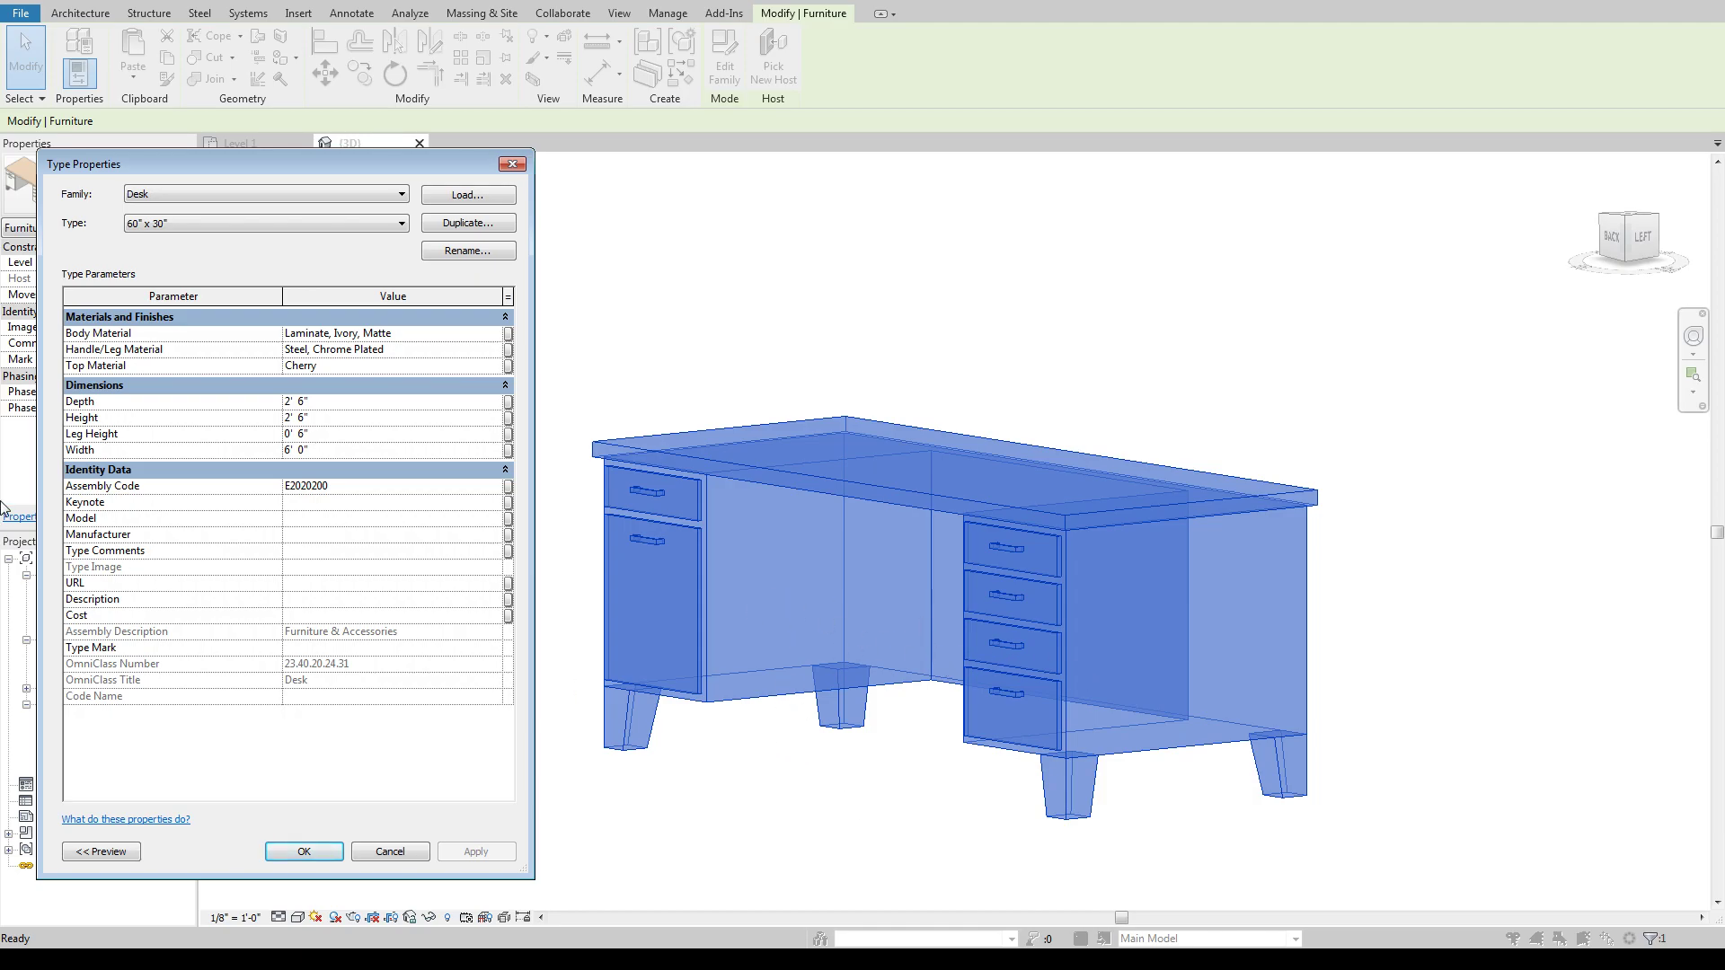
left_click(332, 435)
left_click(301, 434)
type("8")
left_click(480, 853)
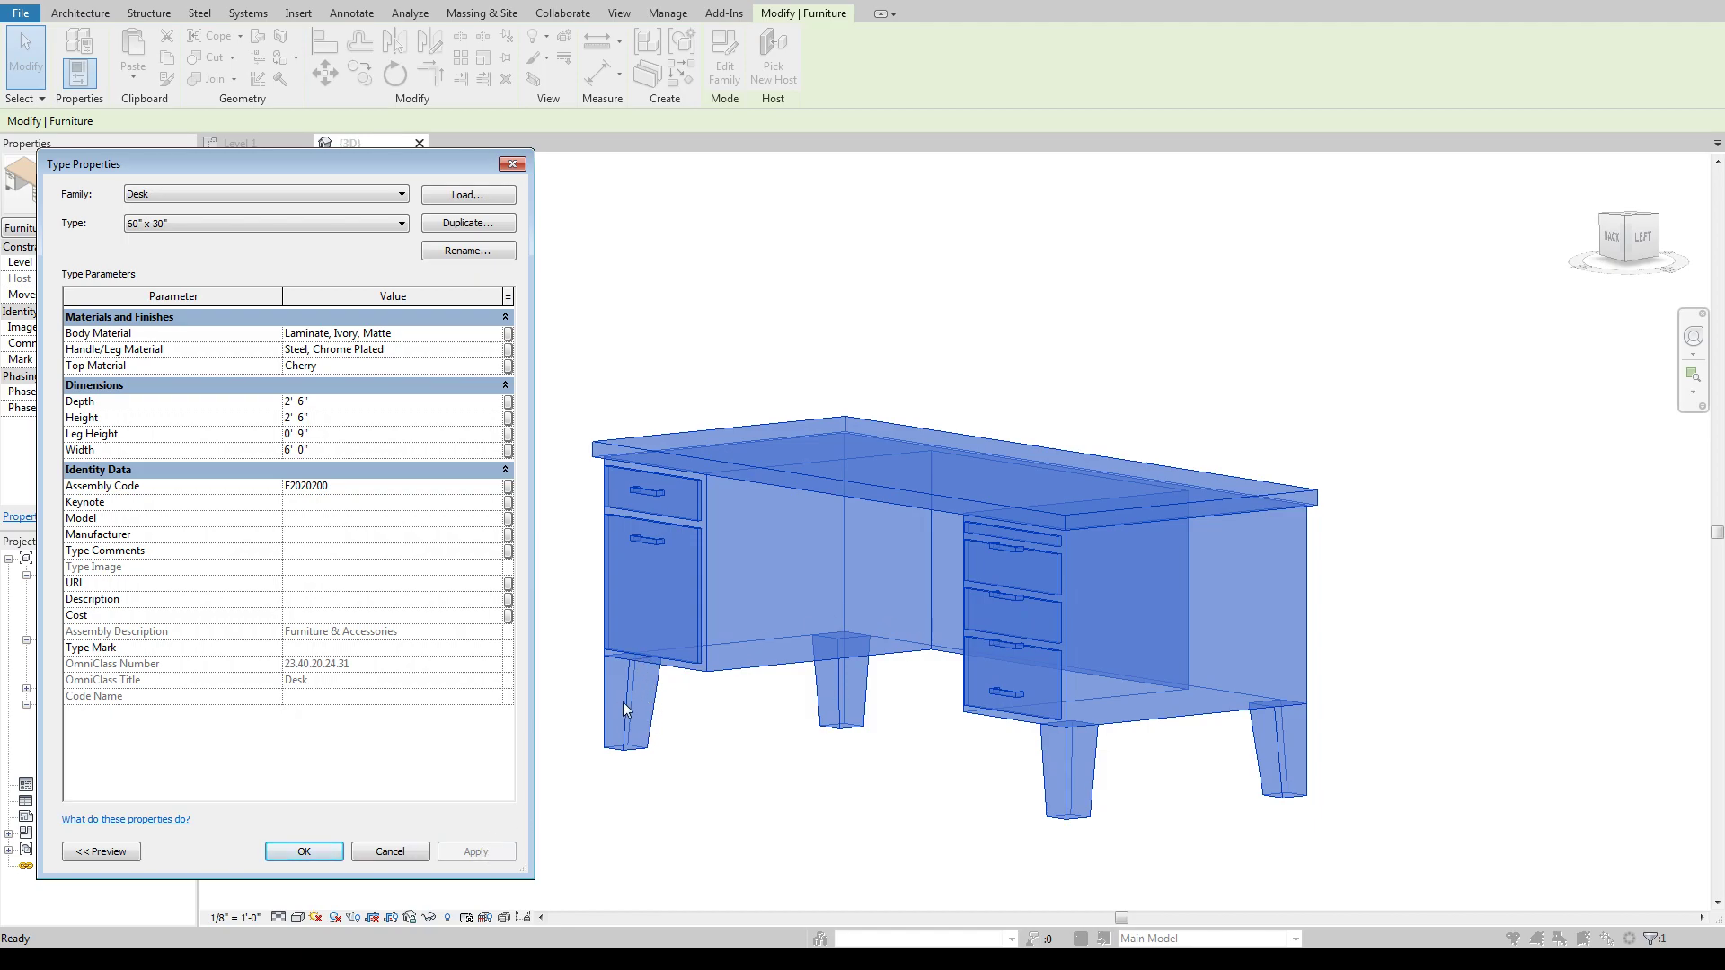
left_click(360, 418)
left_click(406, 853)
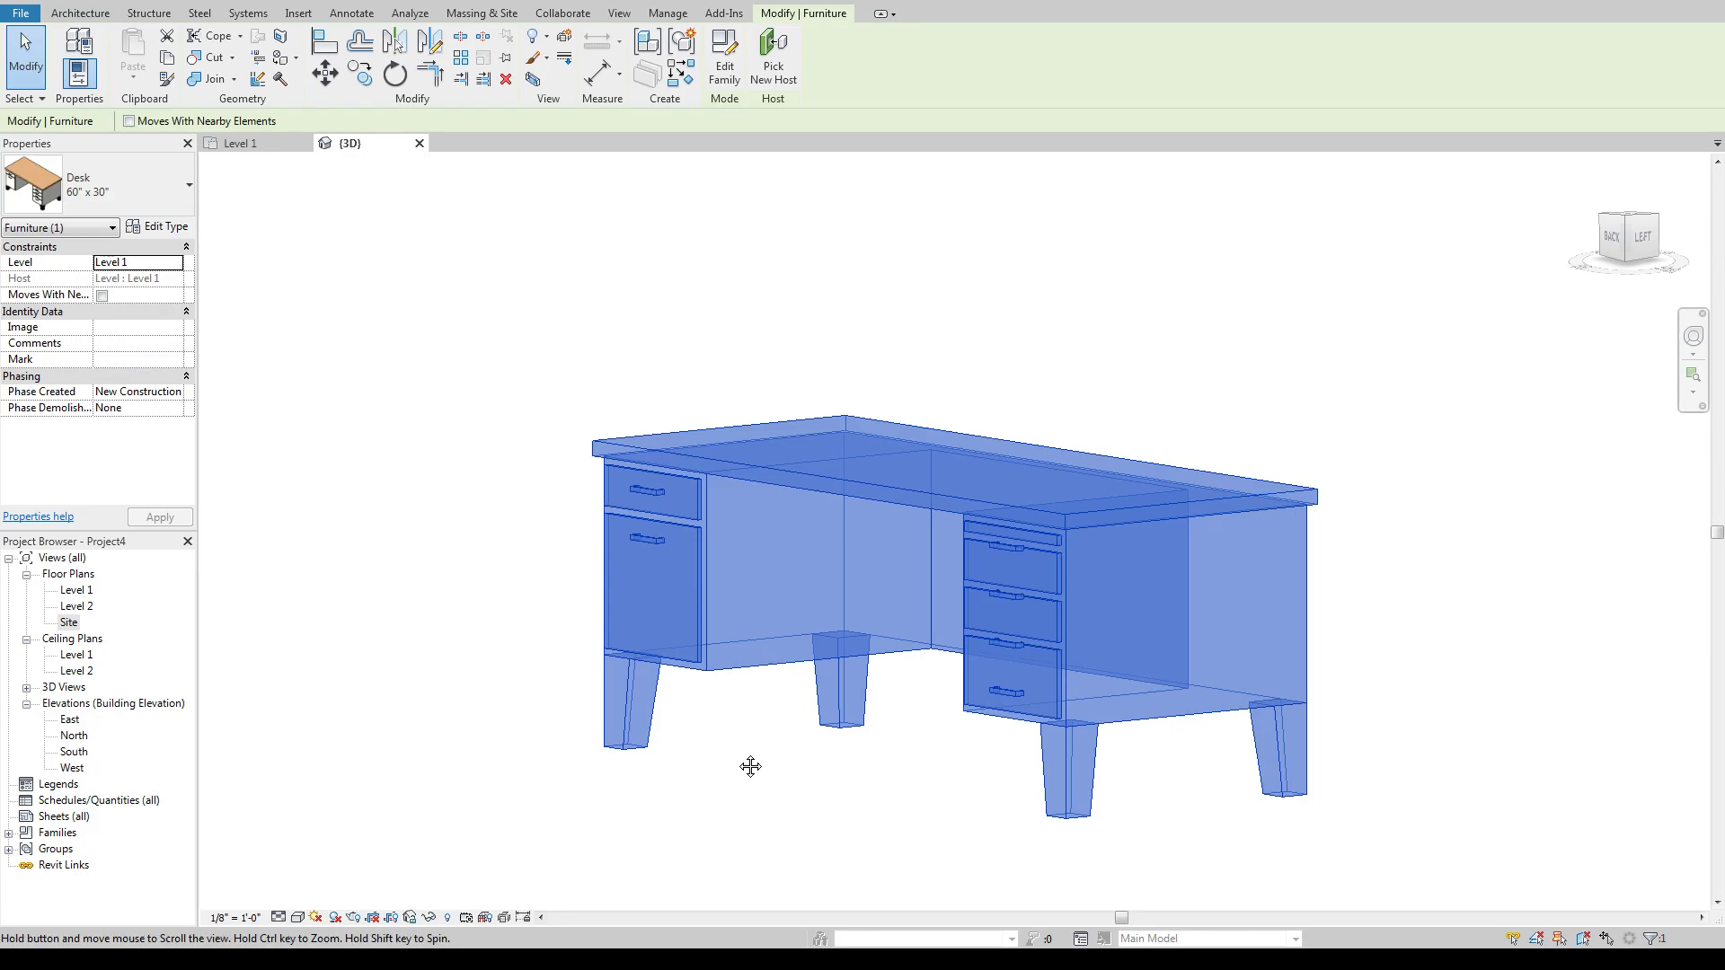
Step: Set the desk type's Height to 4' 0" in its type properties, apply it and close the dialog
middle_click_drag(750, 763, 943, 745, "shift")
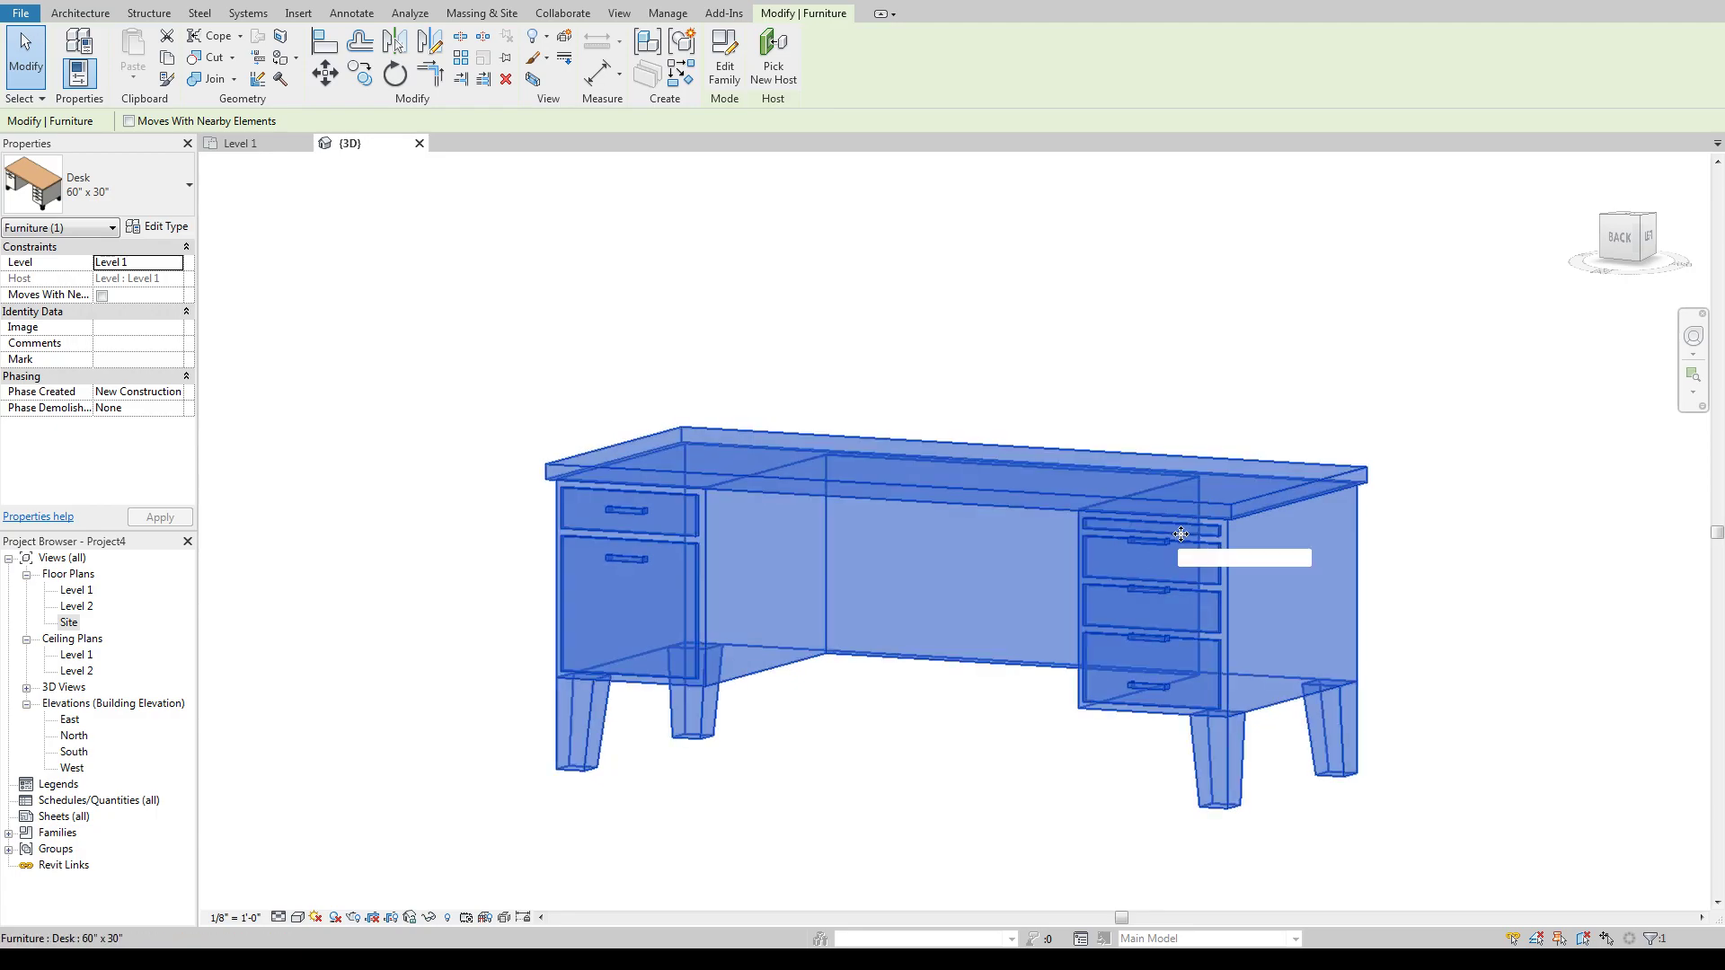
key("Right")
key("Right")
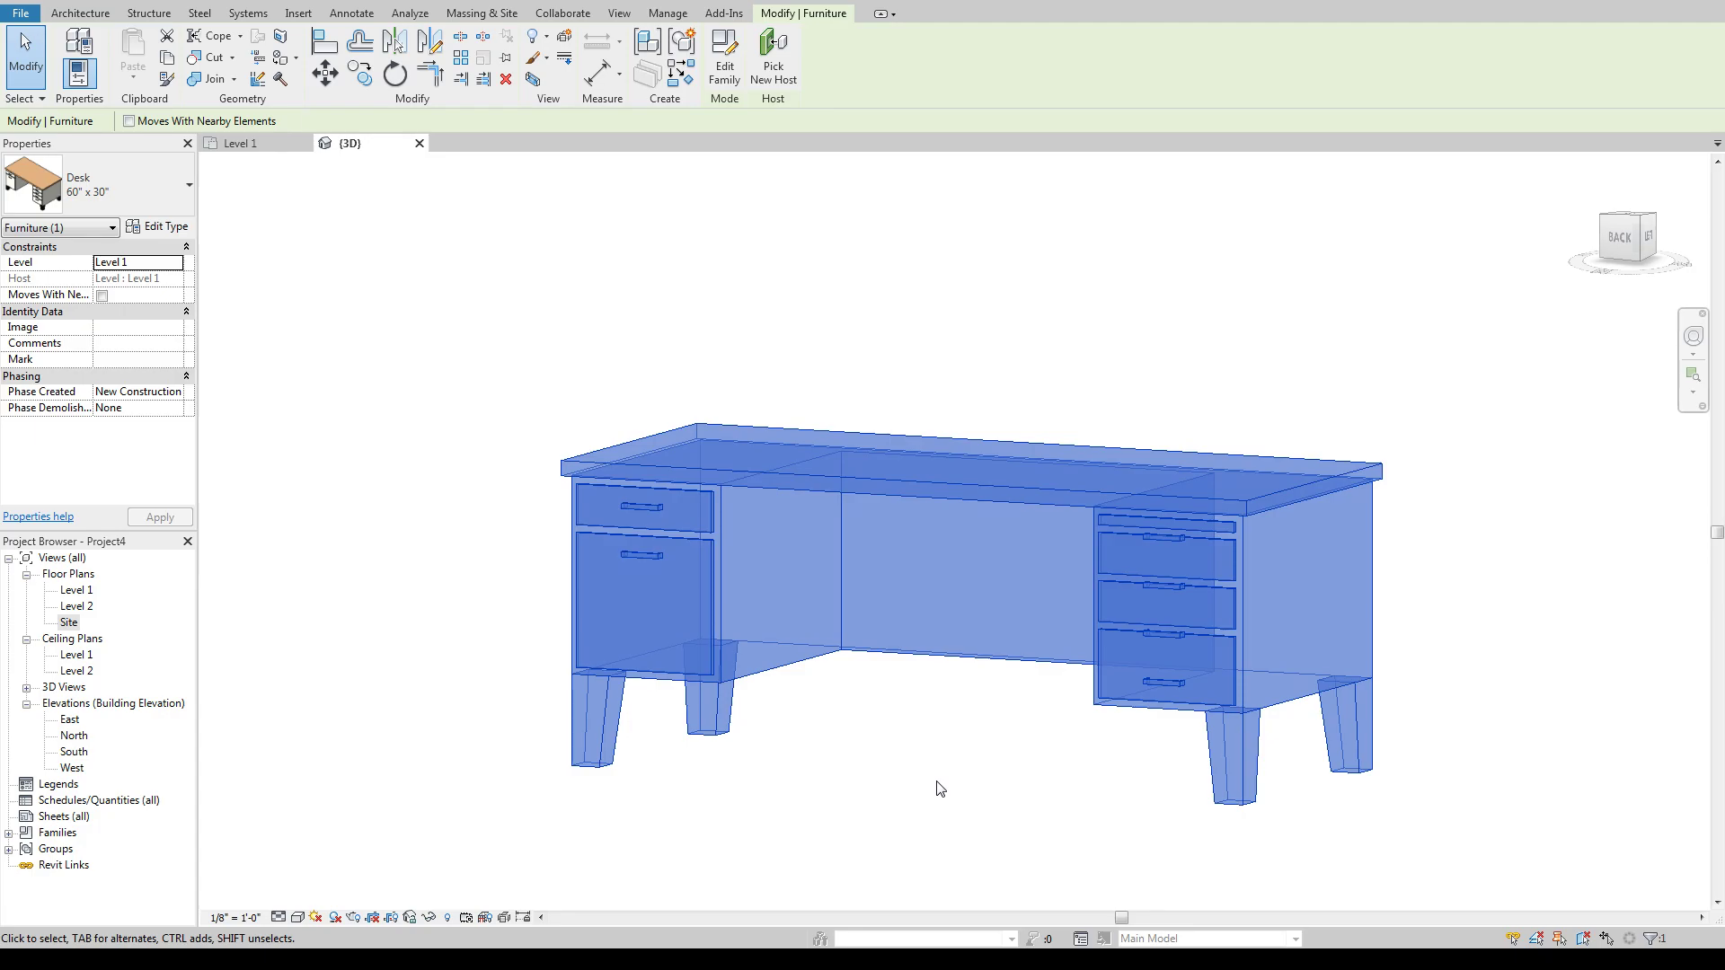
left_click(940, 789)
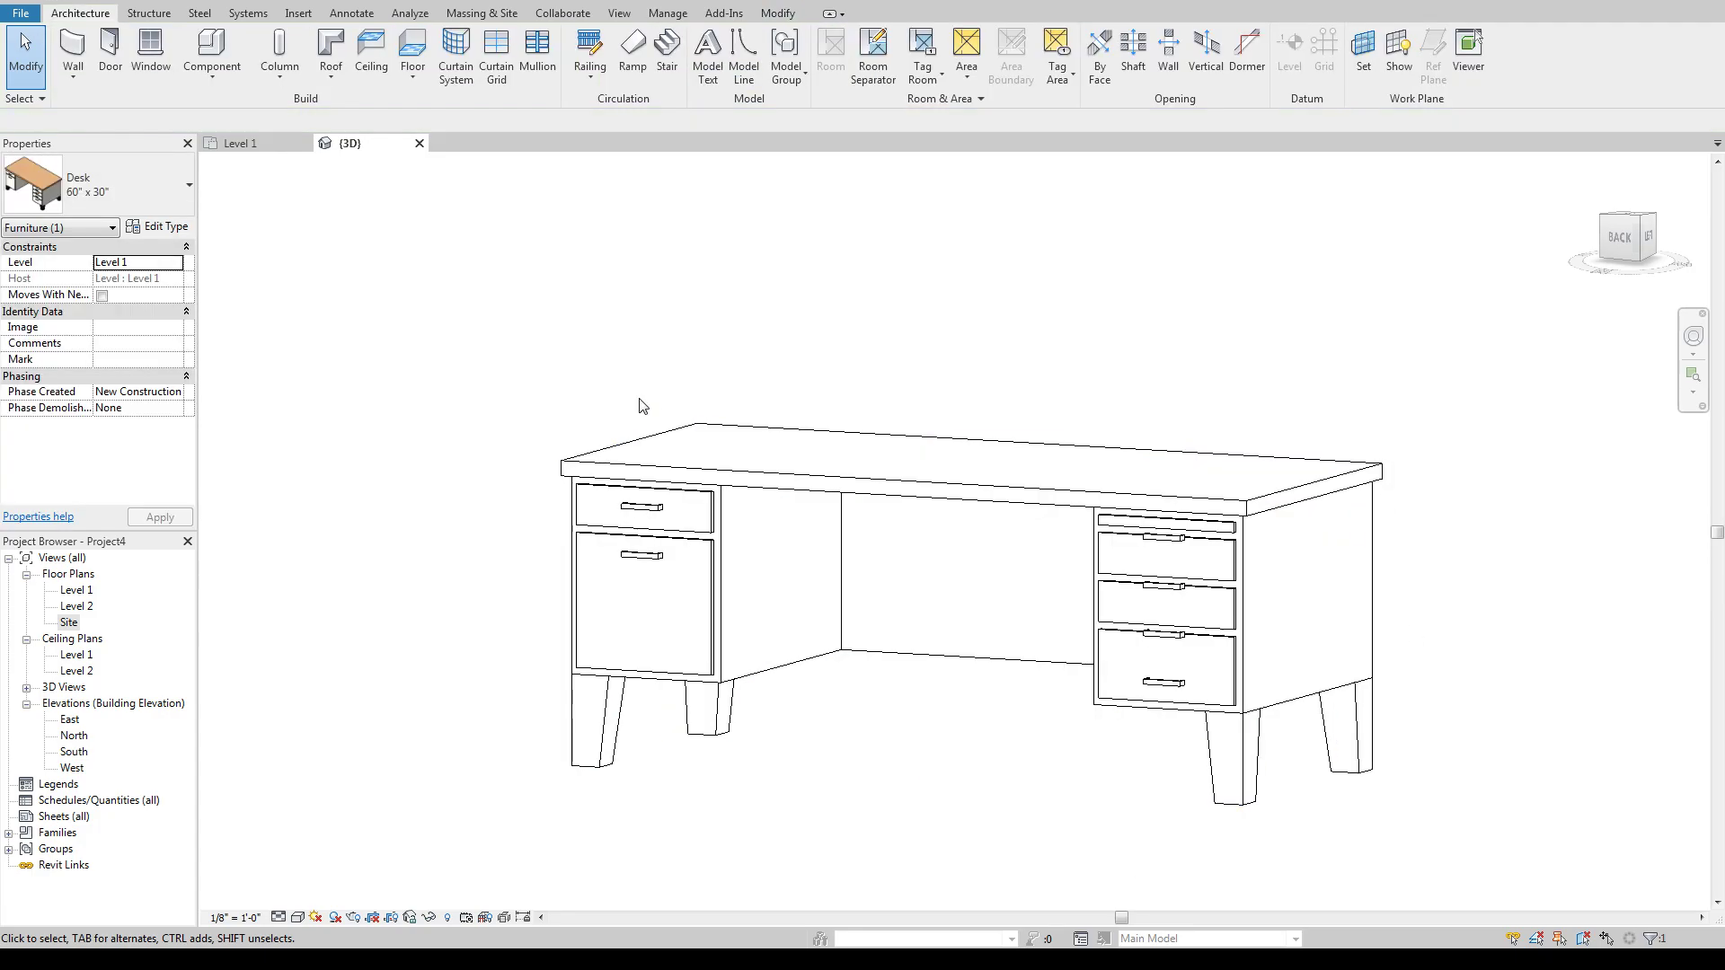
left_click(1009, 808)
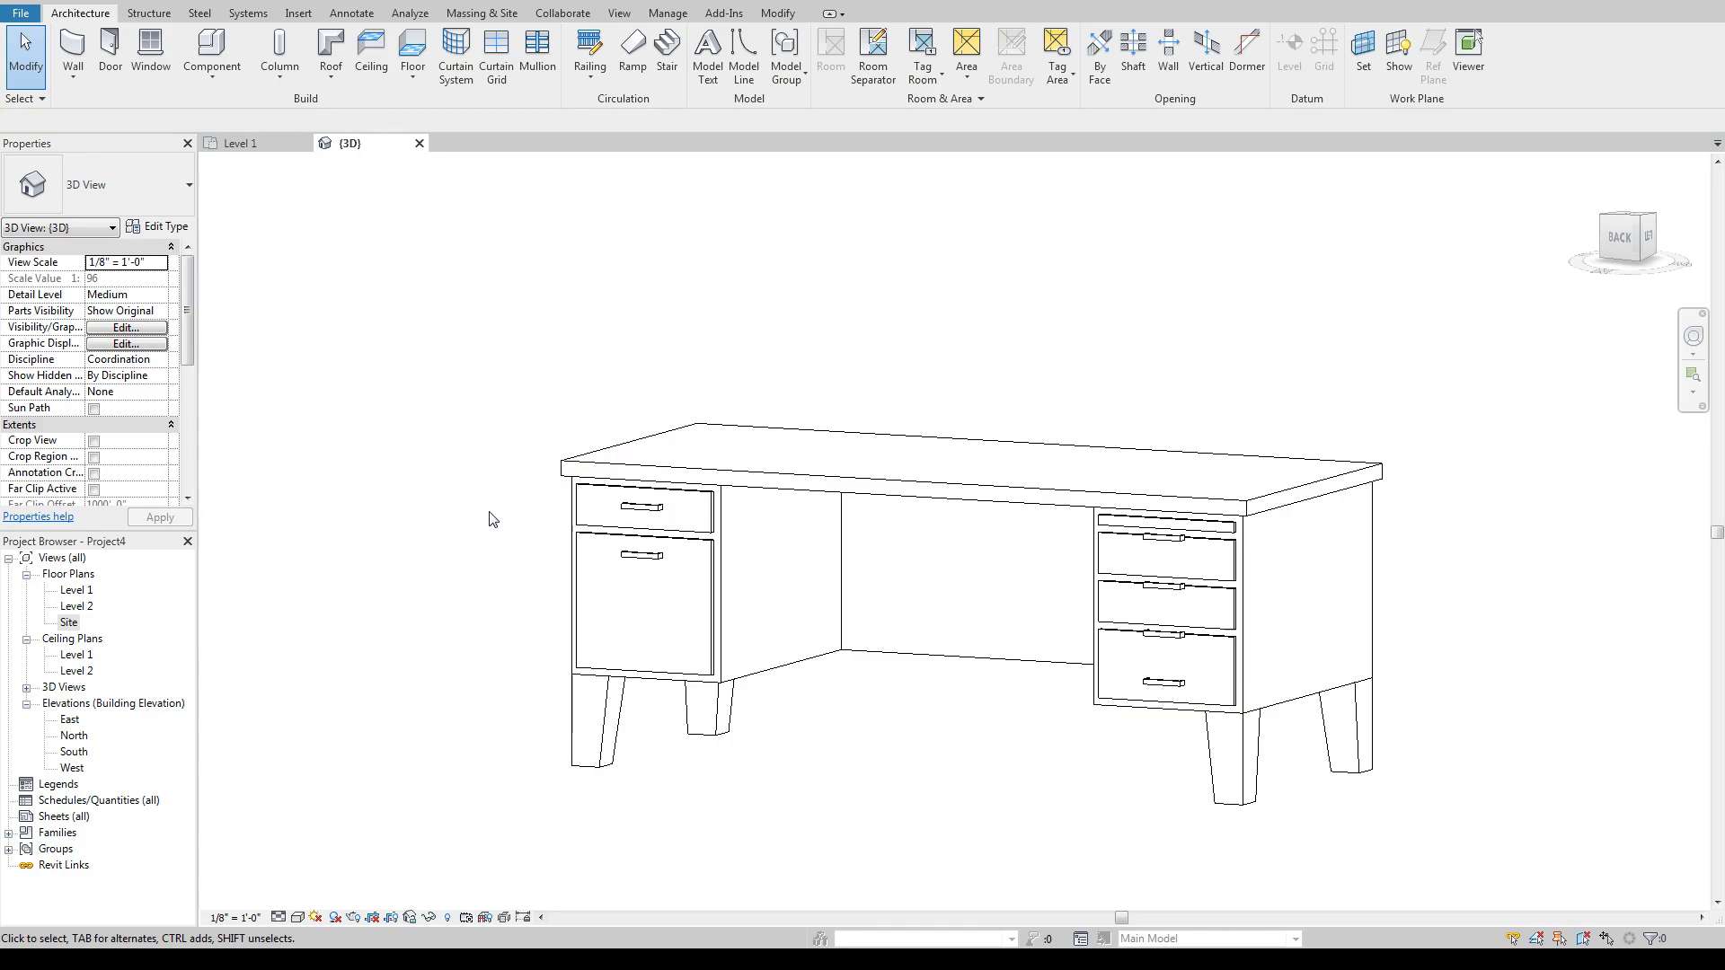
left_click(726, 430)
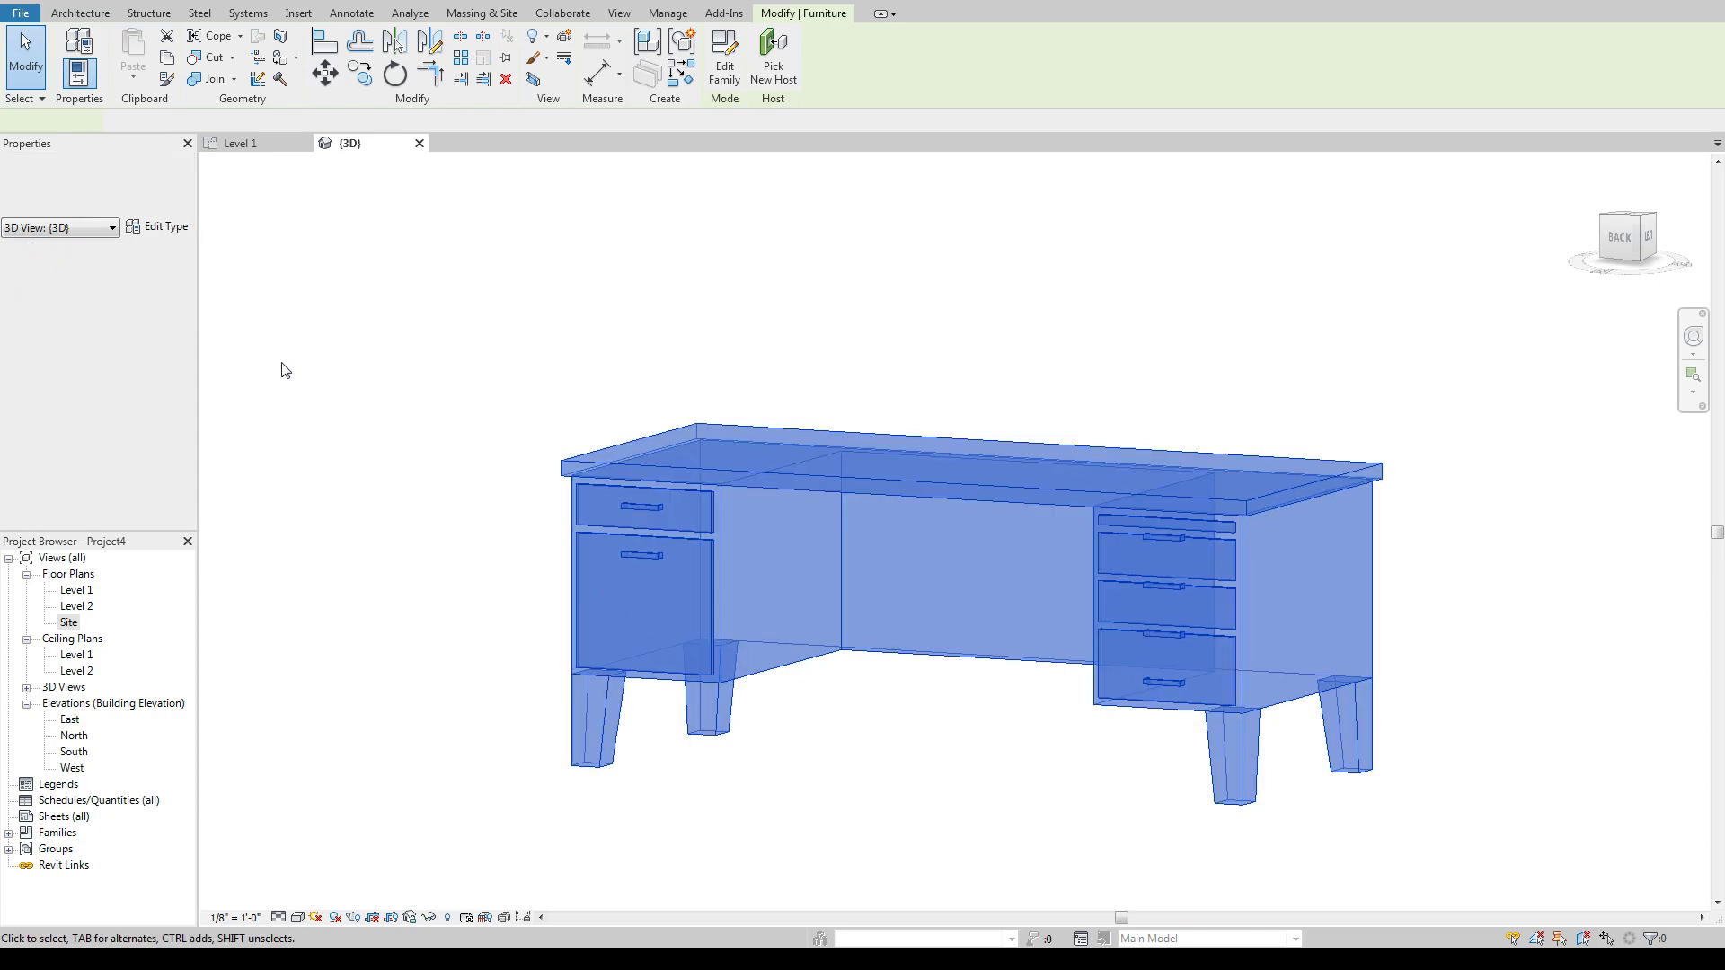
left_click(160, 244)
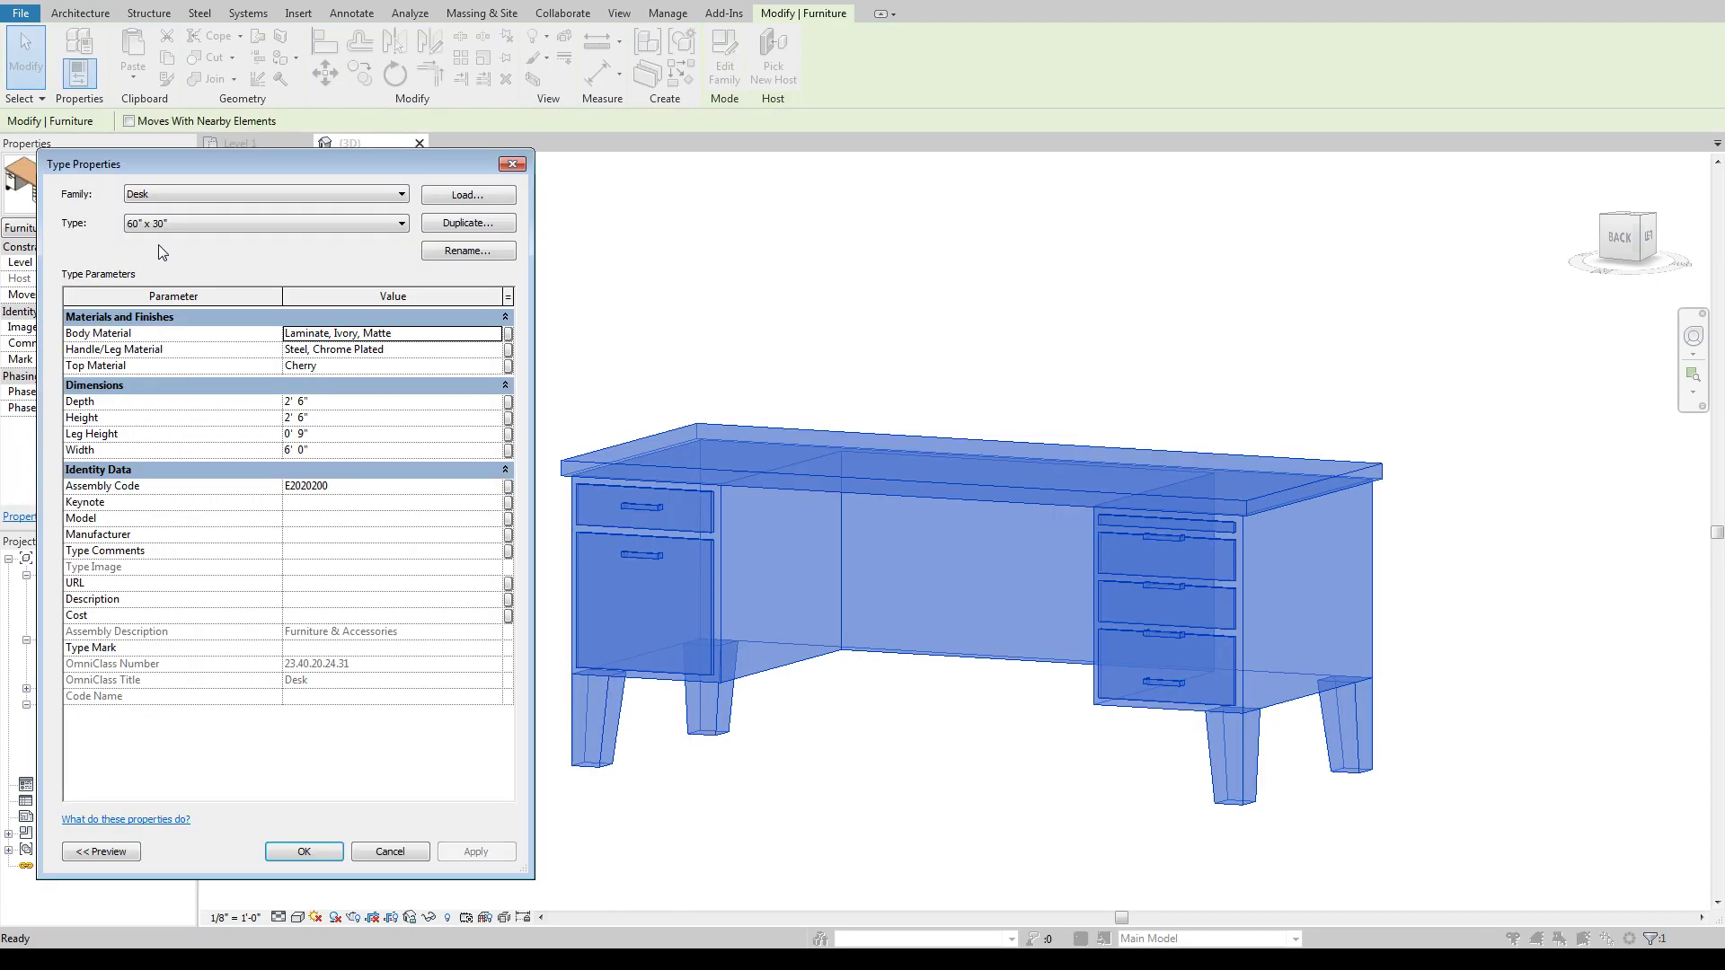
left_click(348, 417)
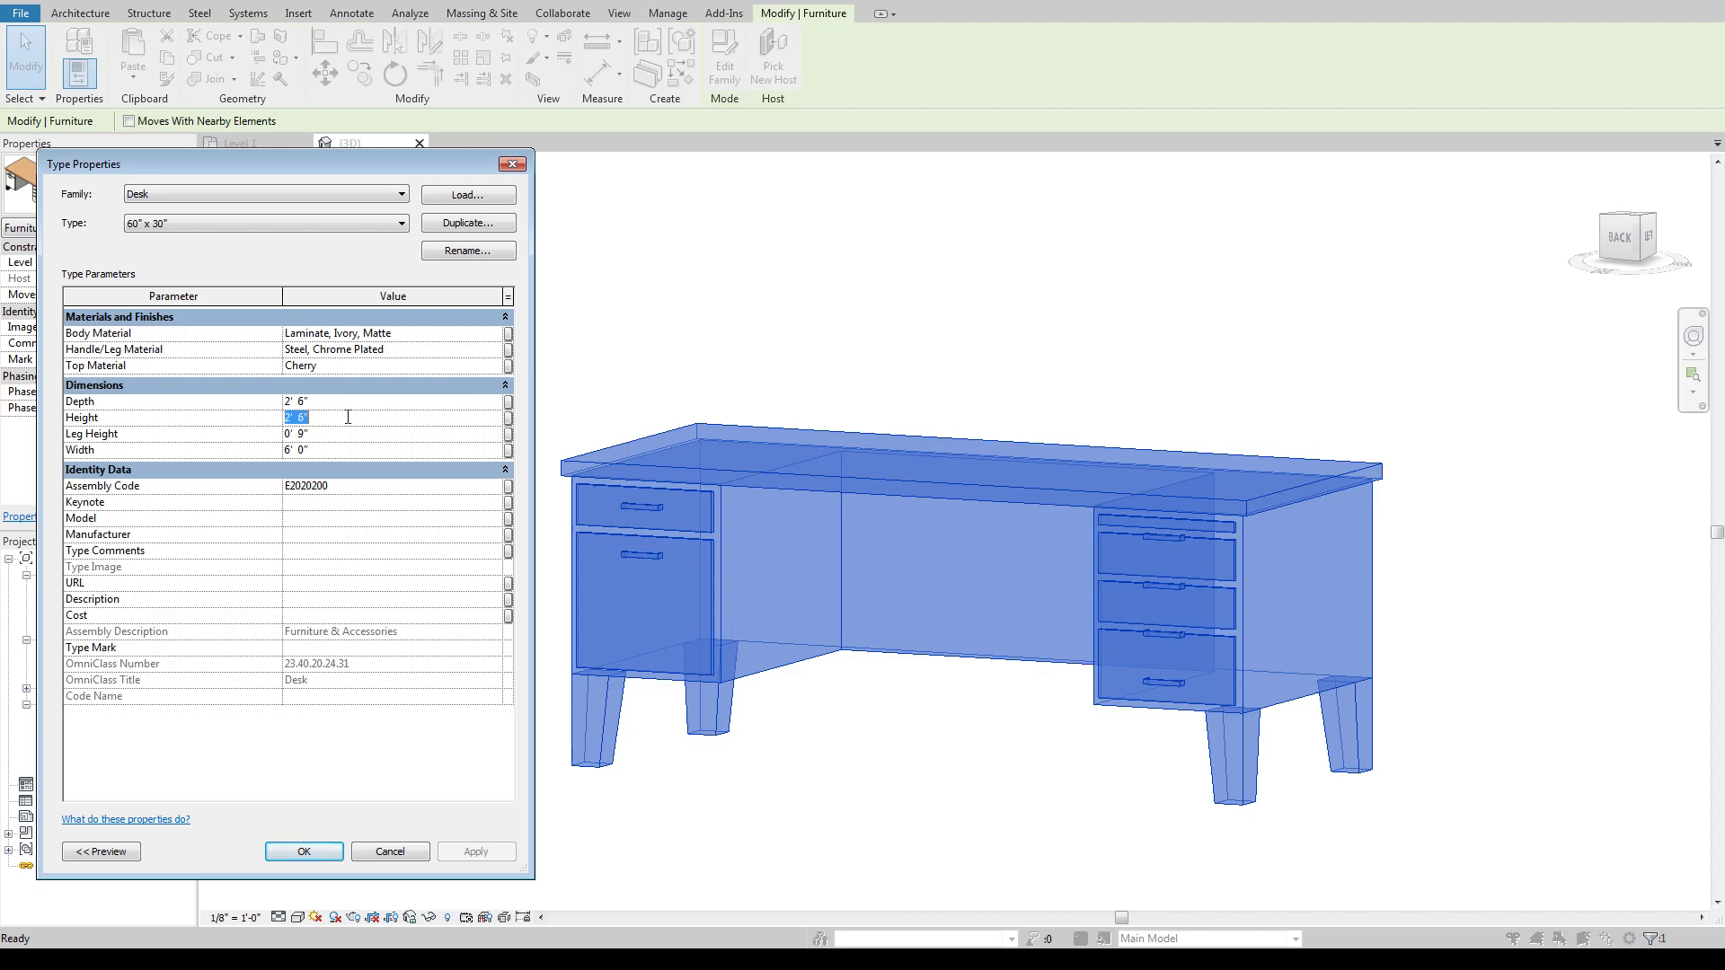
type("4")
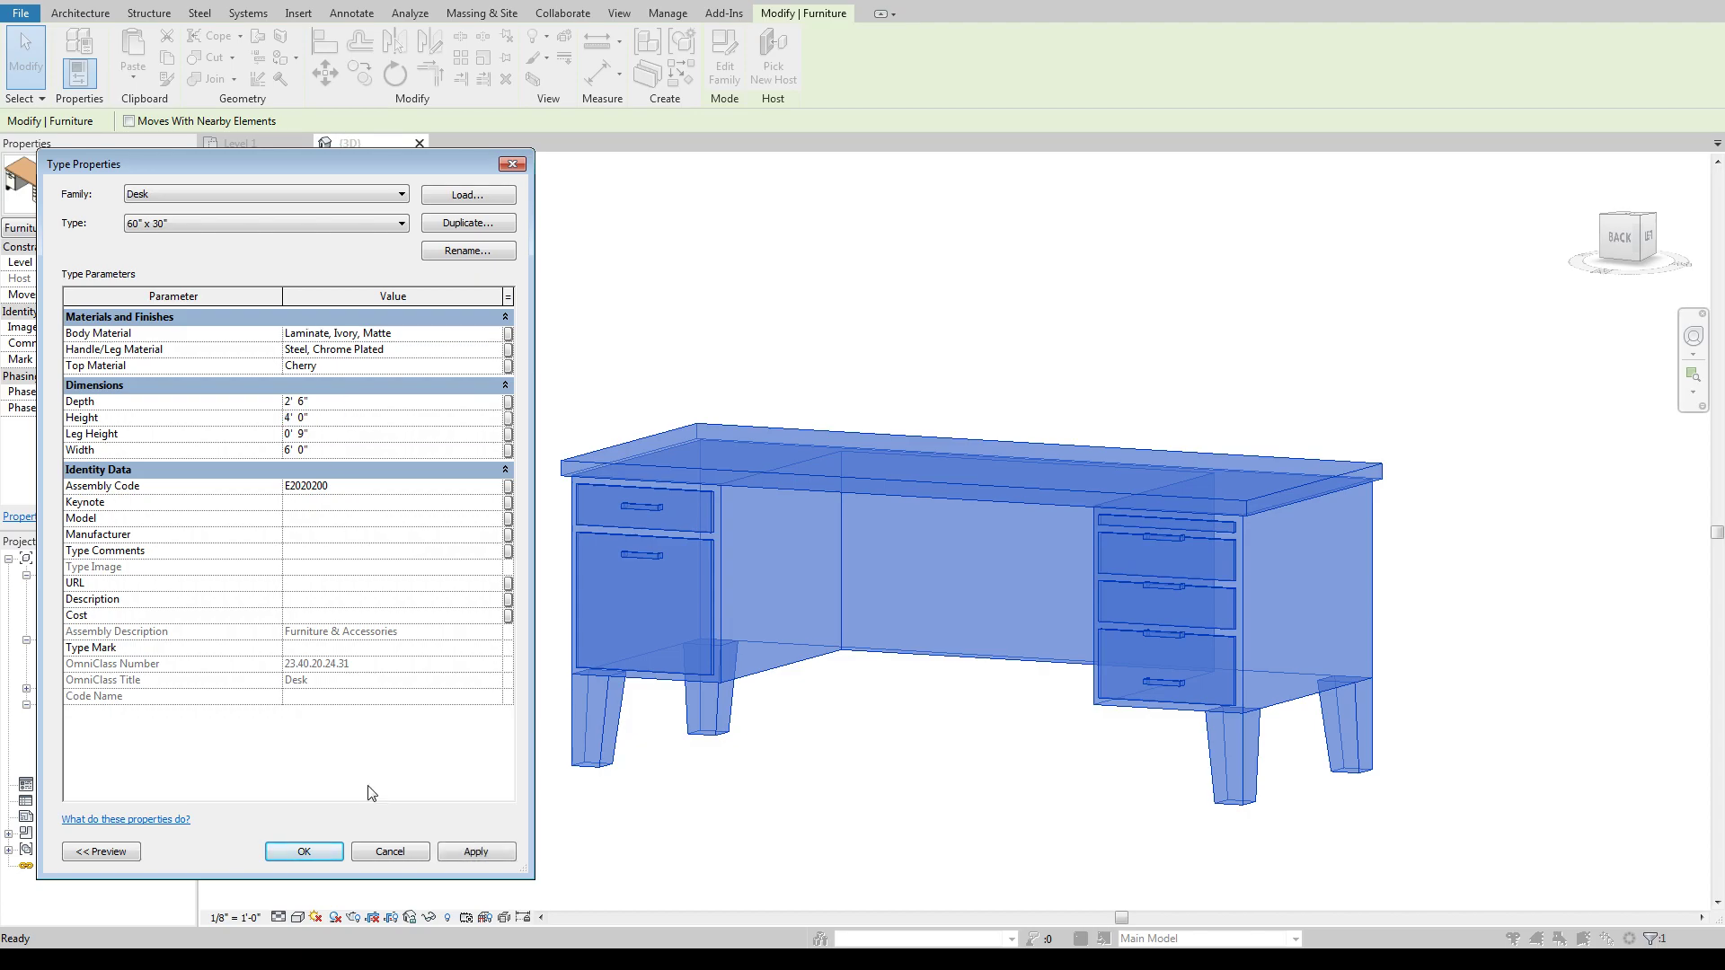
left_click(482, 861)
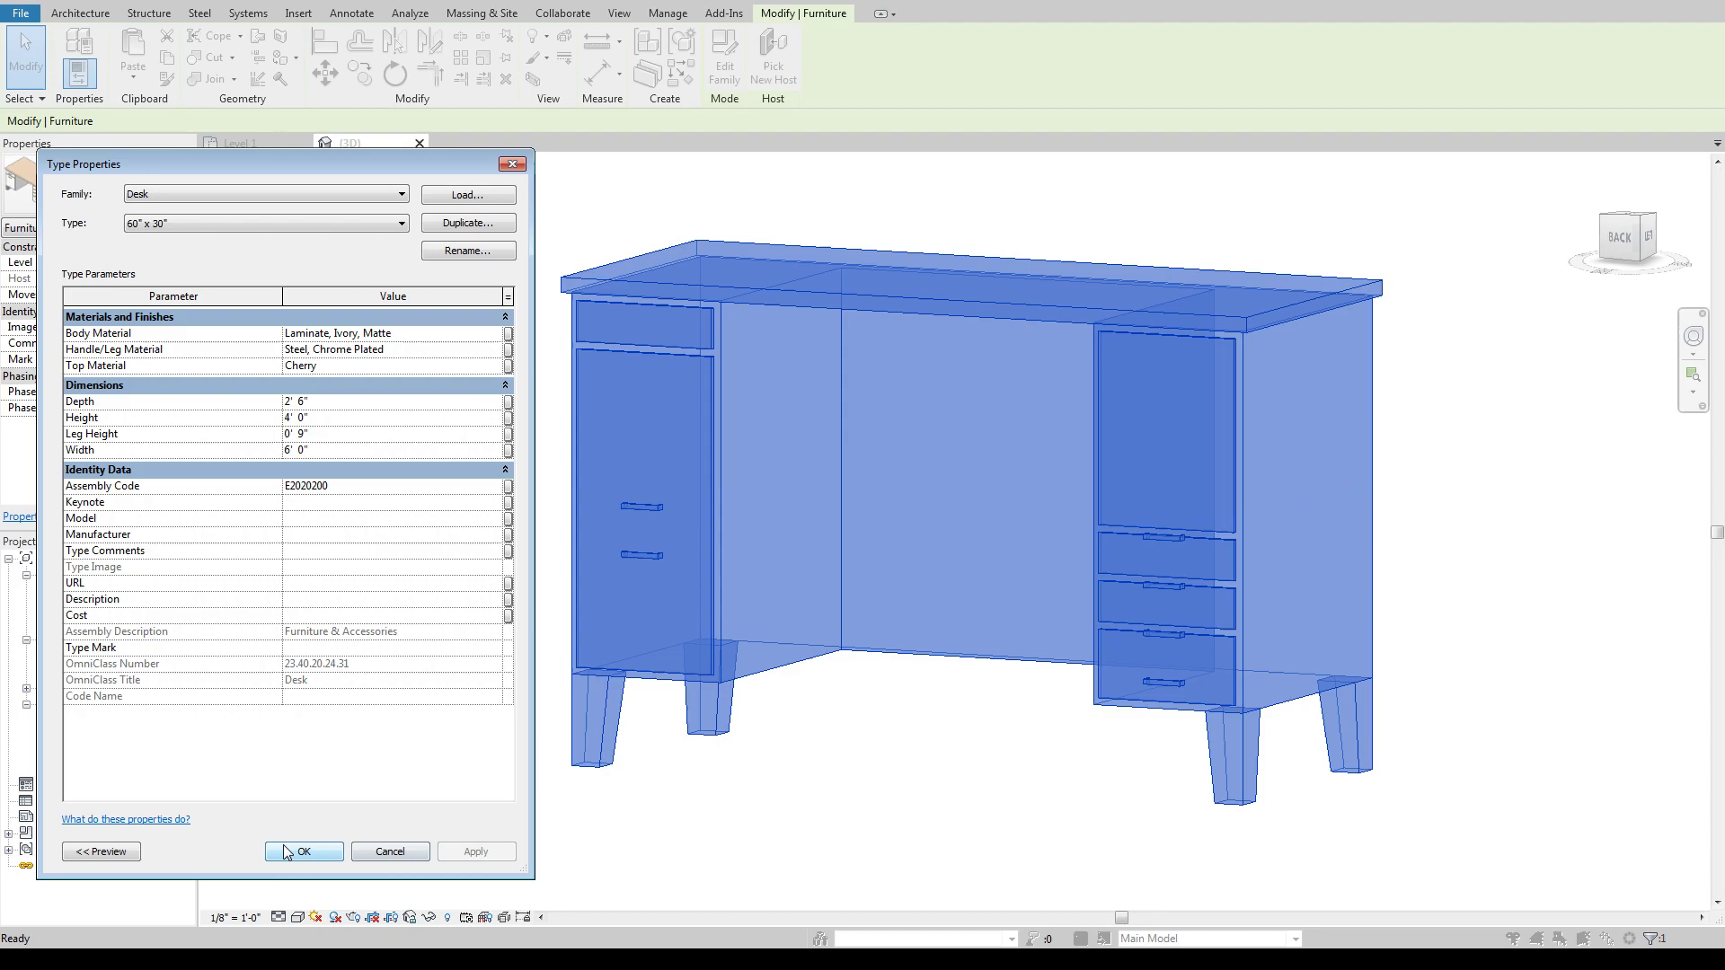
left_click(304, 851)
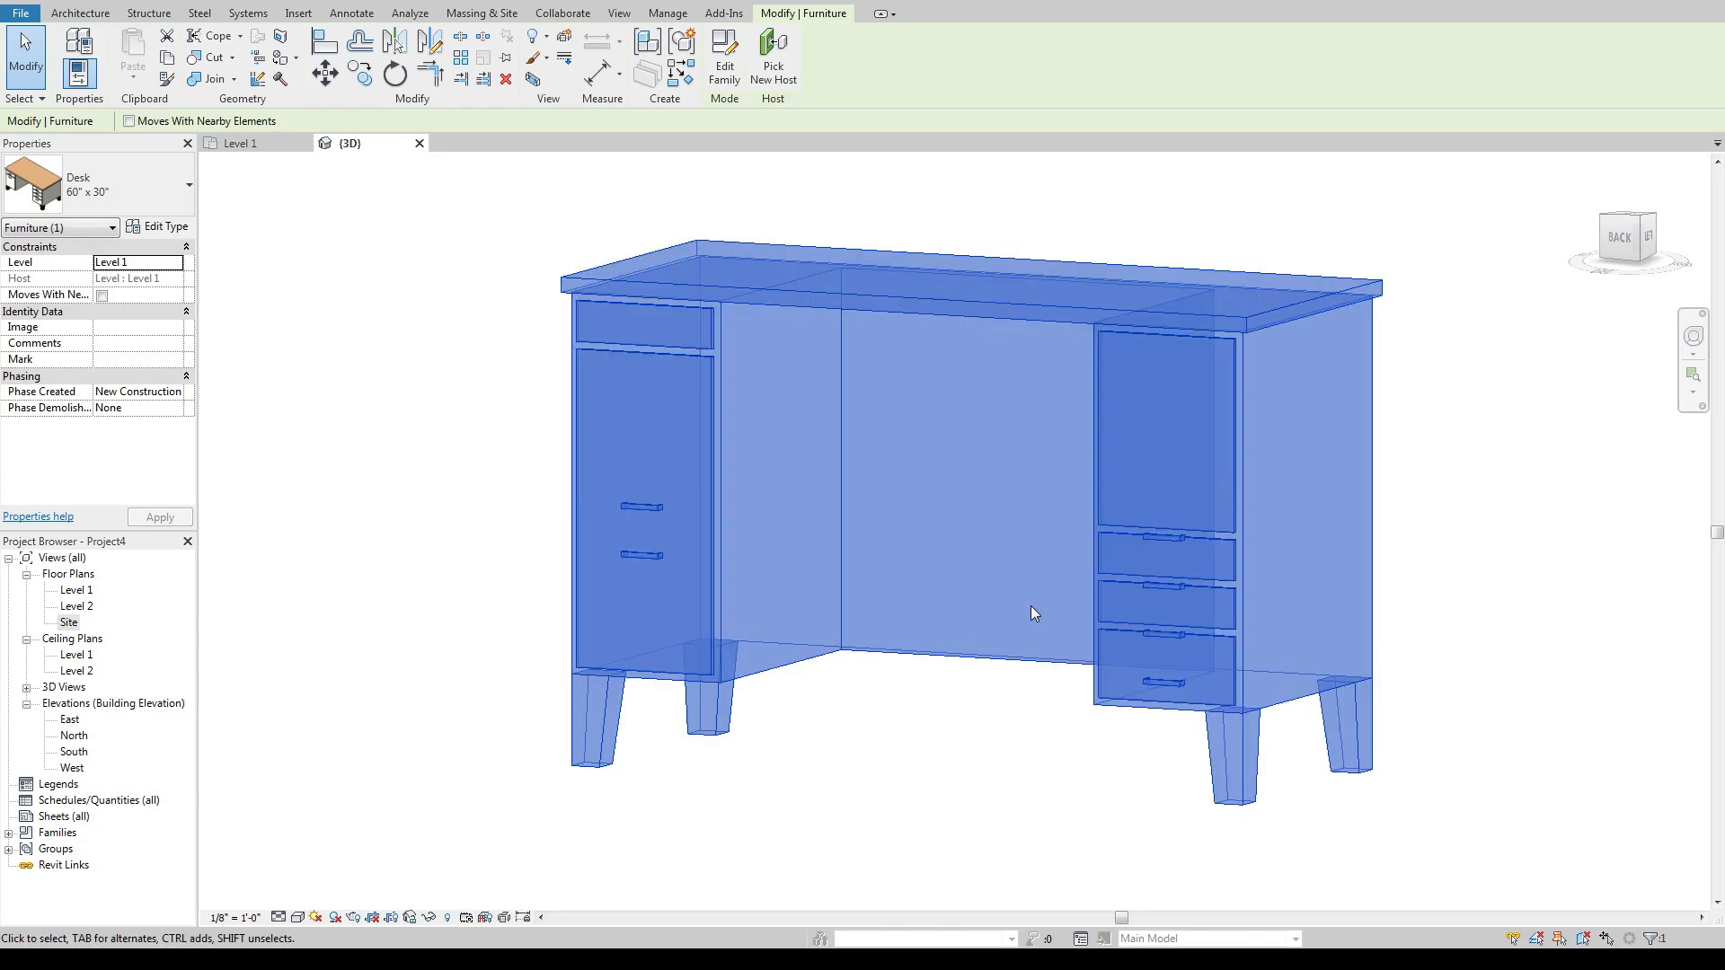
left_click(936, 697)
left_click(952, 664)
left_click(954, 755)
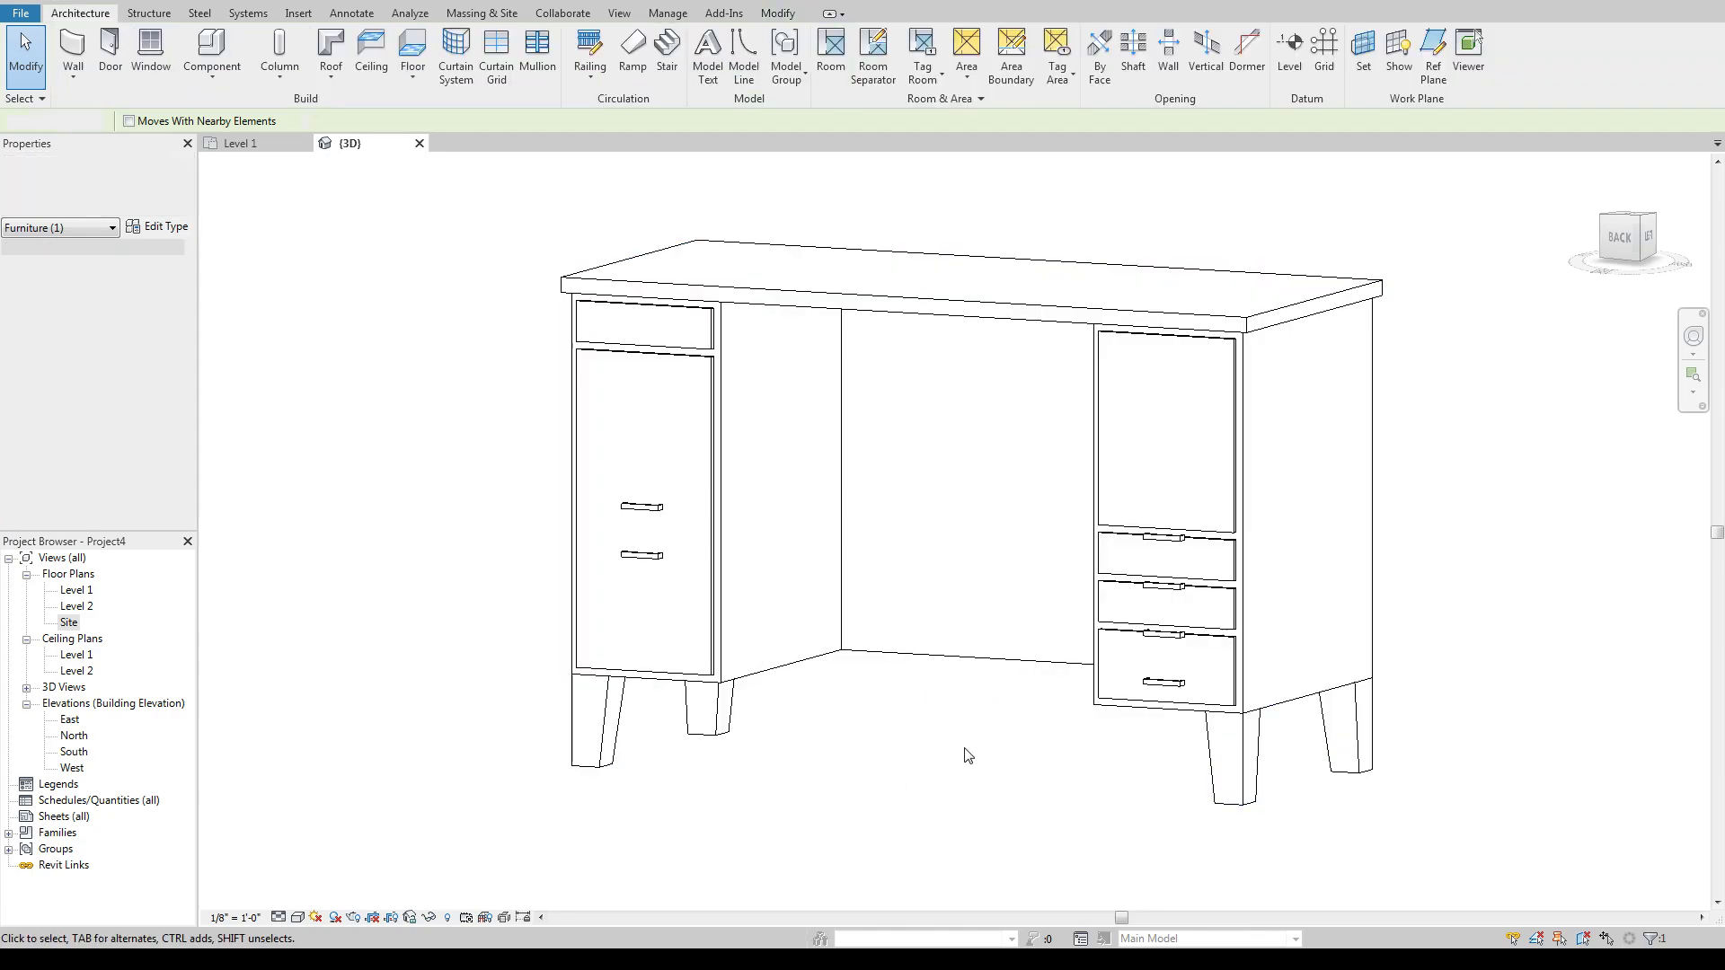
left_click(931, 656)
left_click(894, 726)
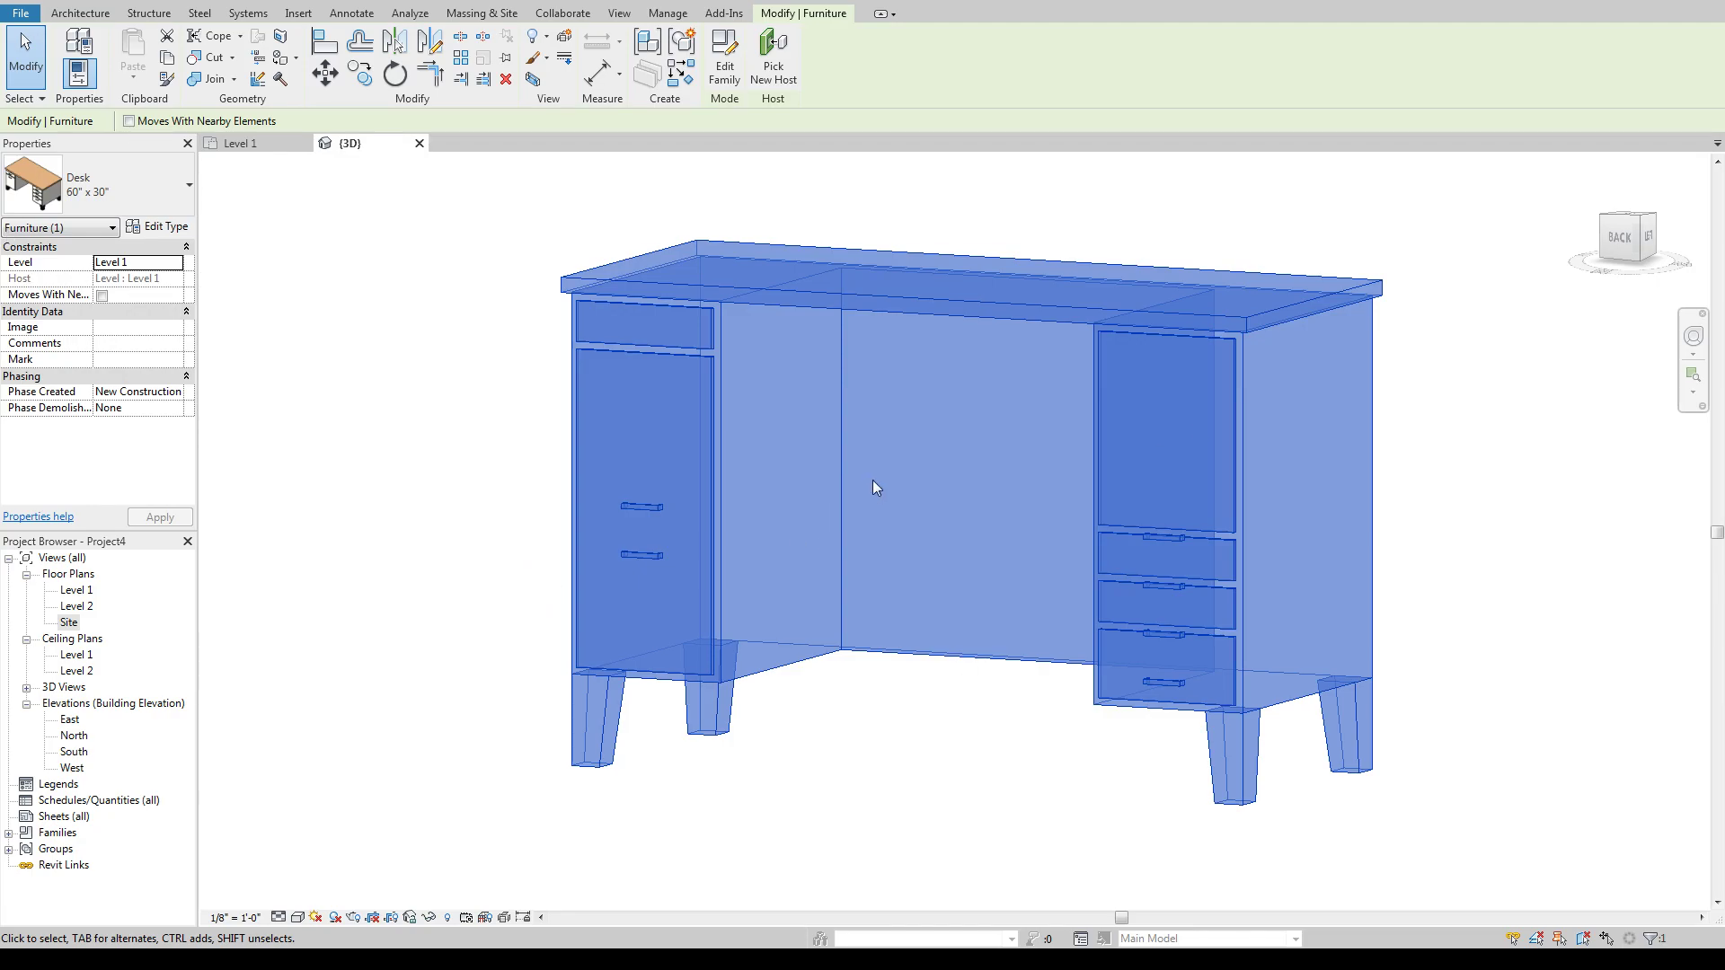
key("Escape")
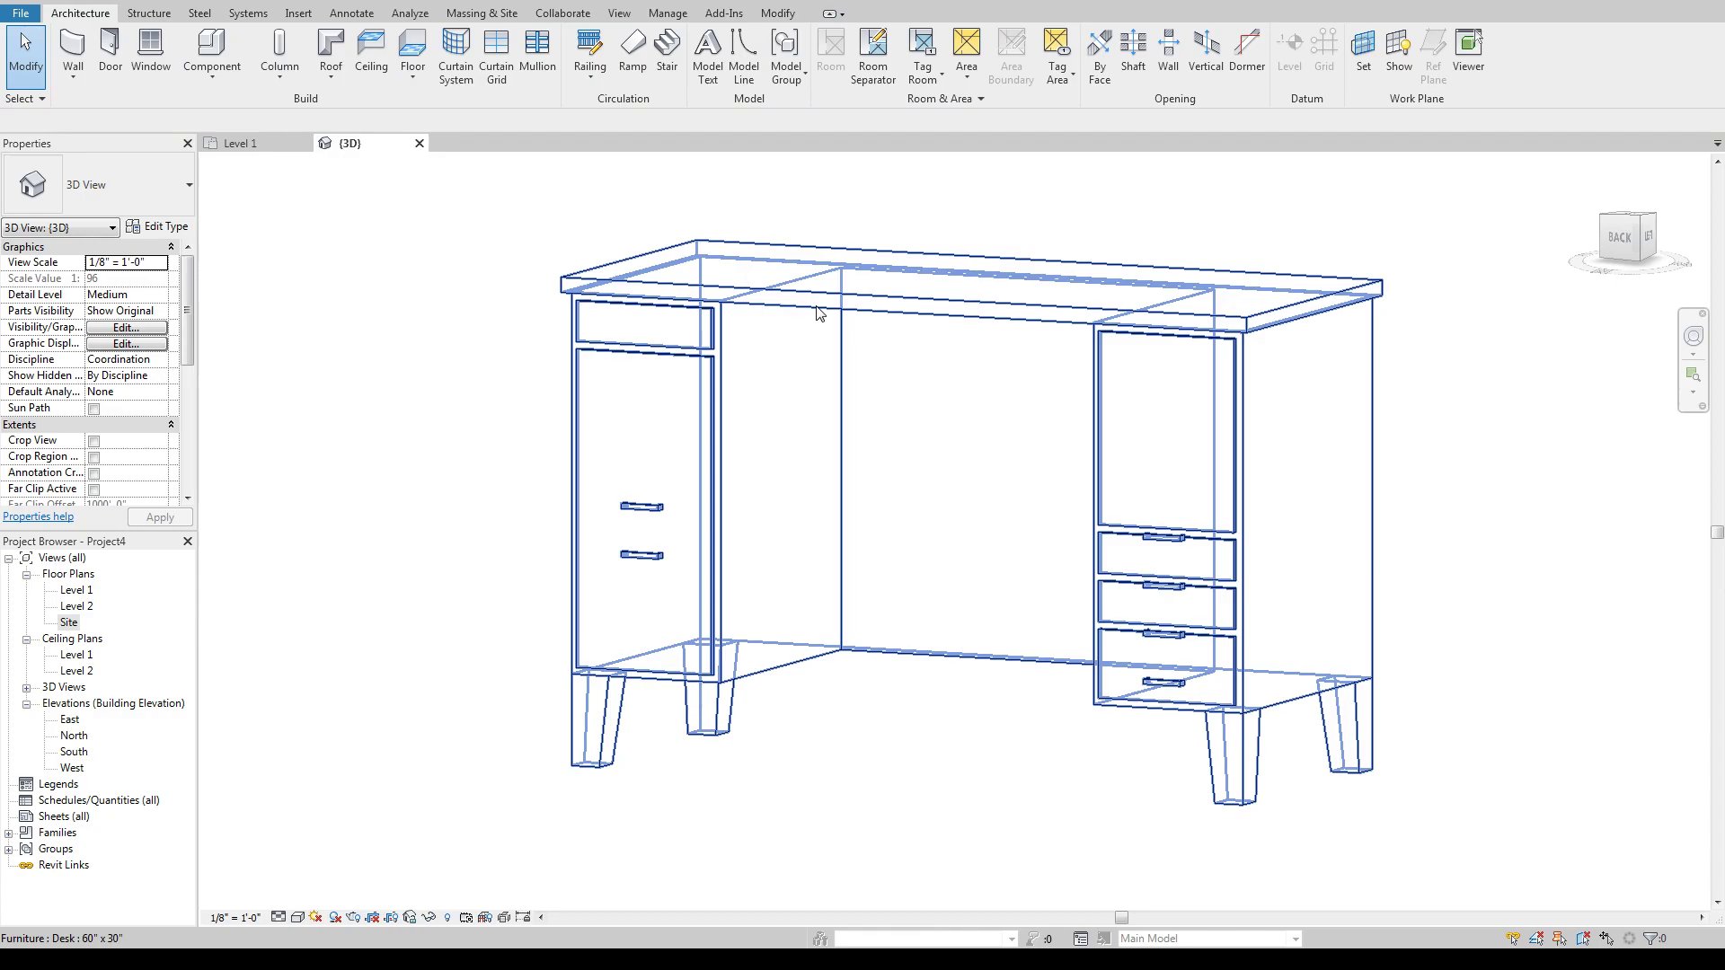
left_click(804, 424)
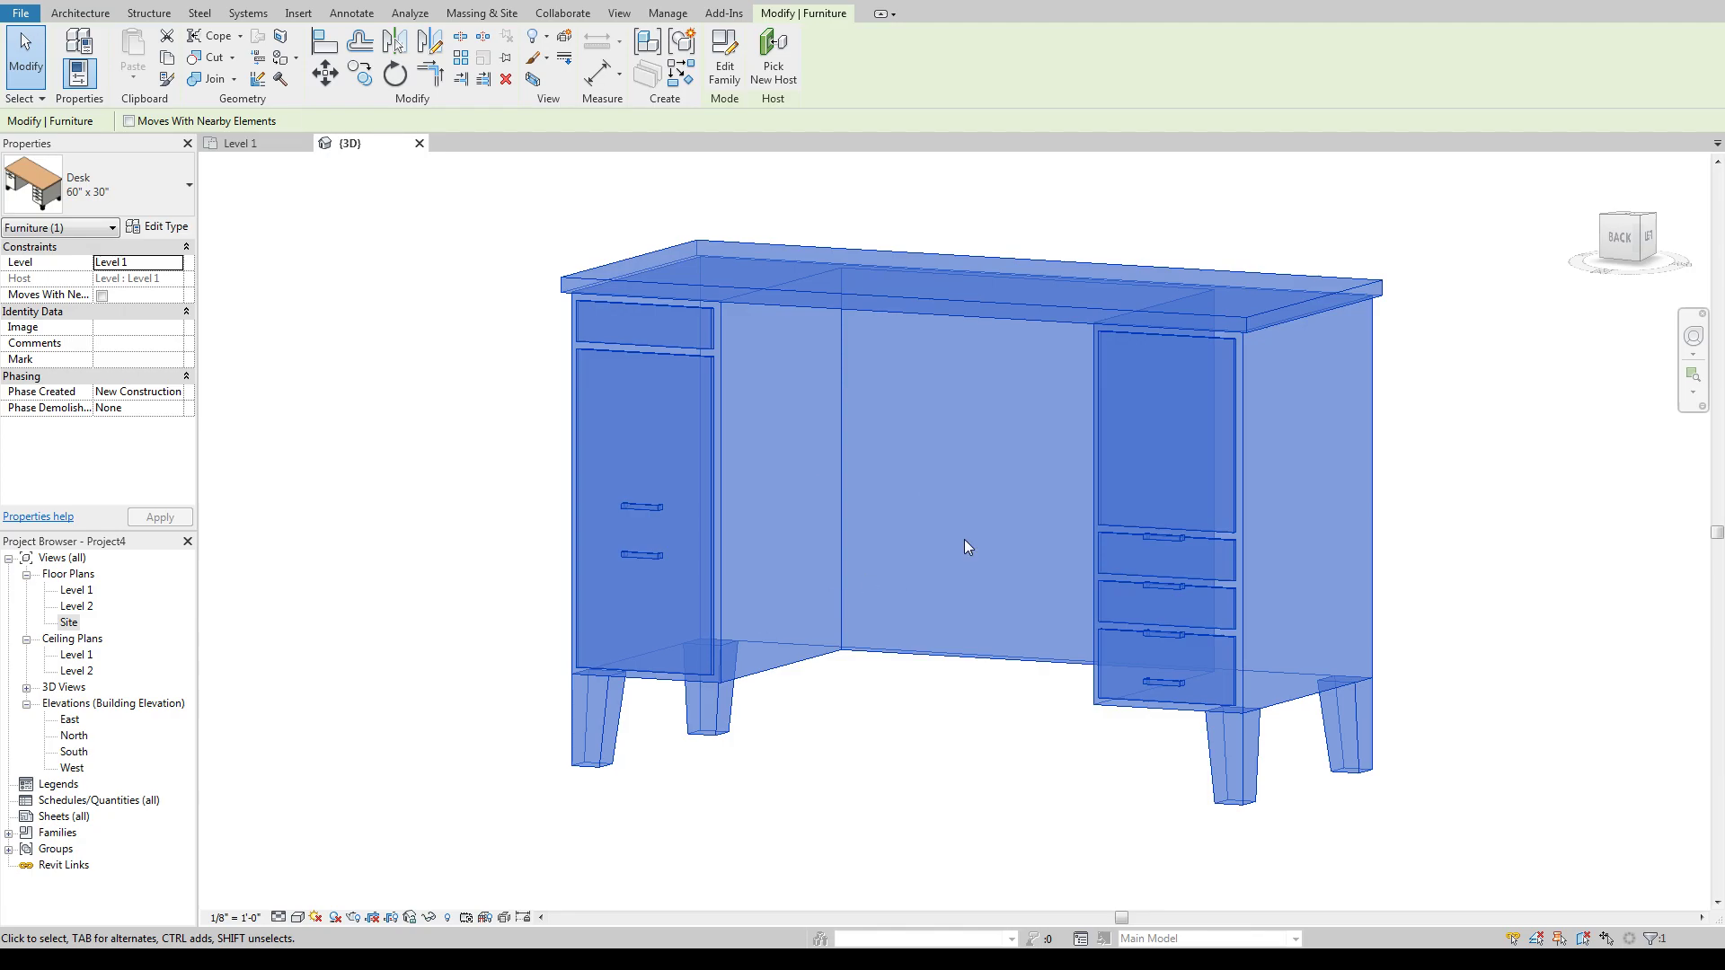
key("Escape")
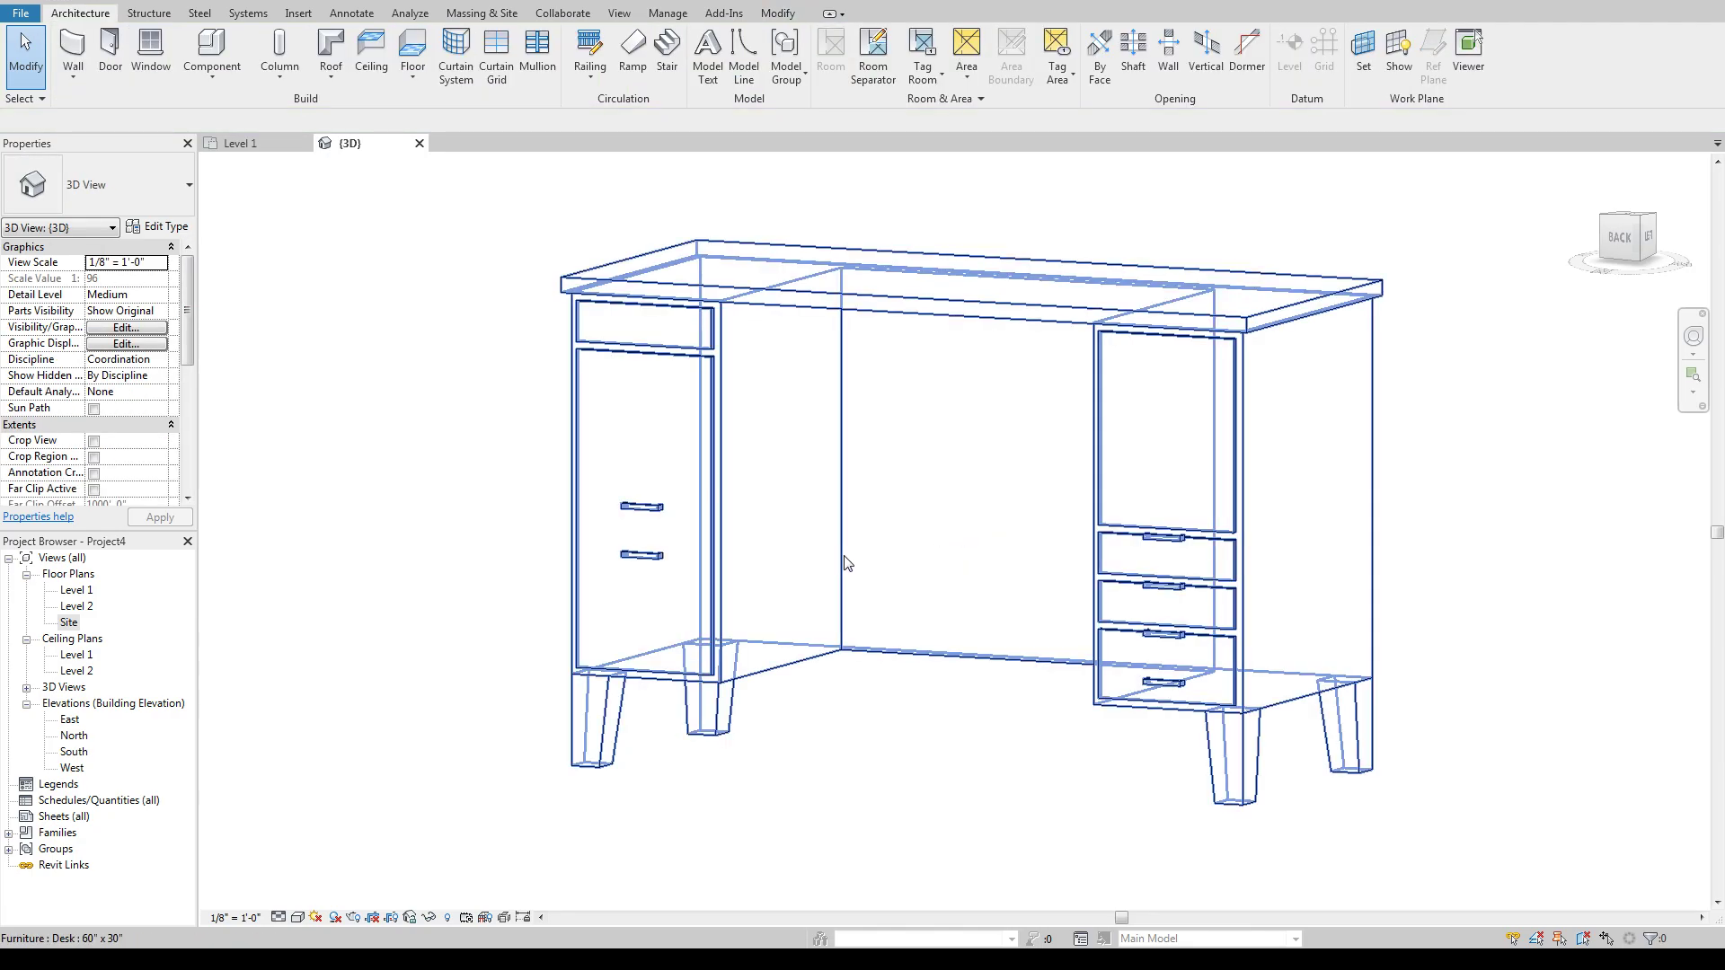
left_click(842, 583)
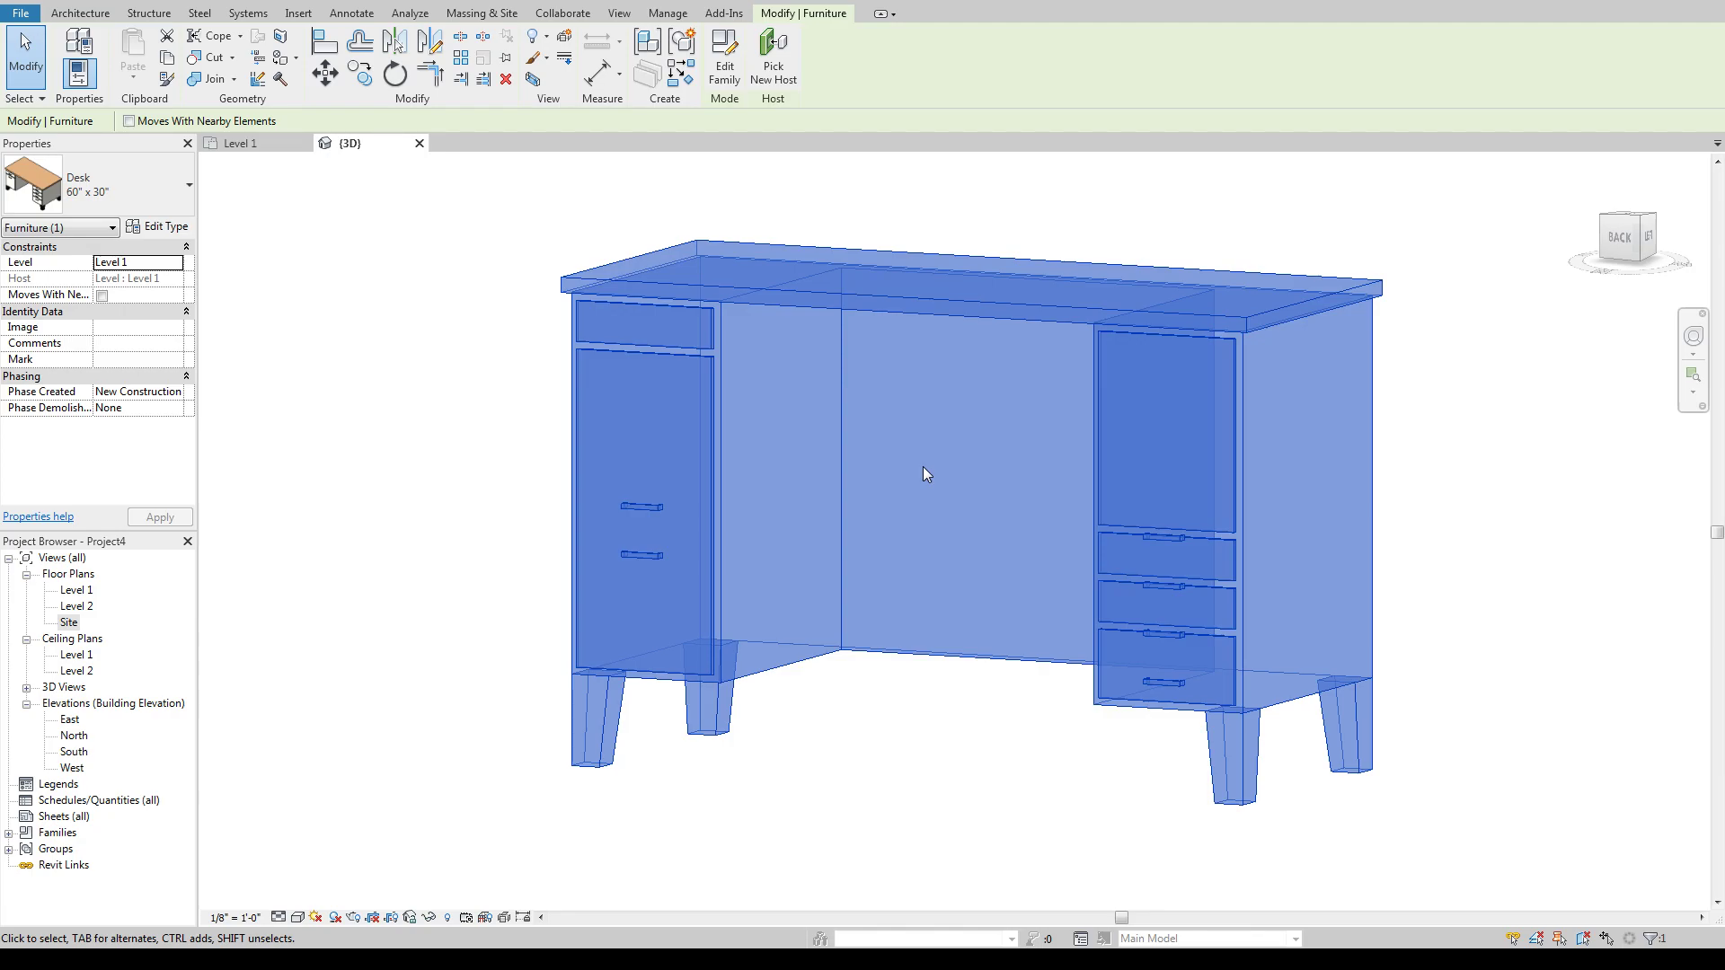
Step: Delete the desk from the 3D view
left_click(782, 231)
left_click(833, 415)
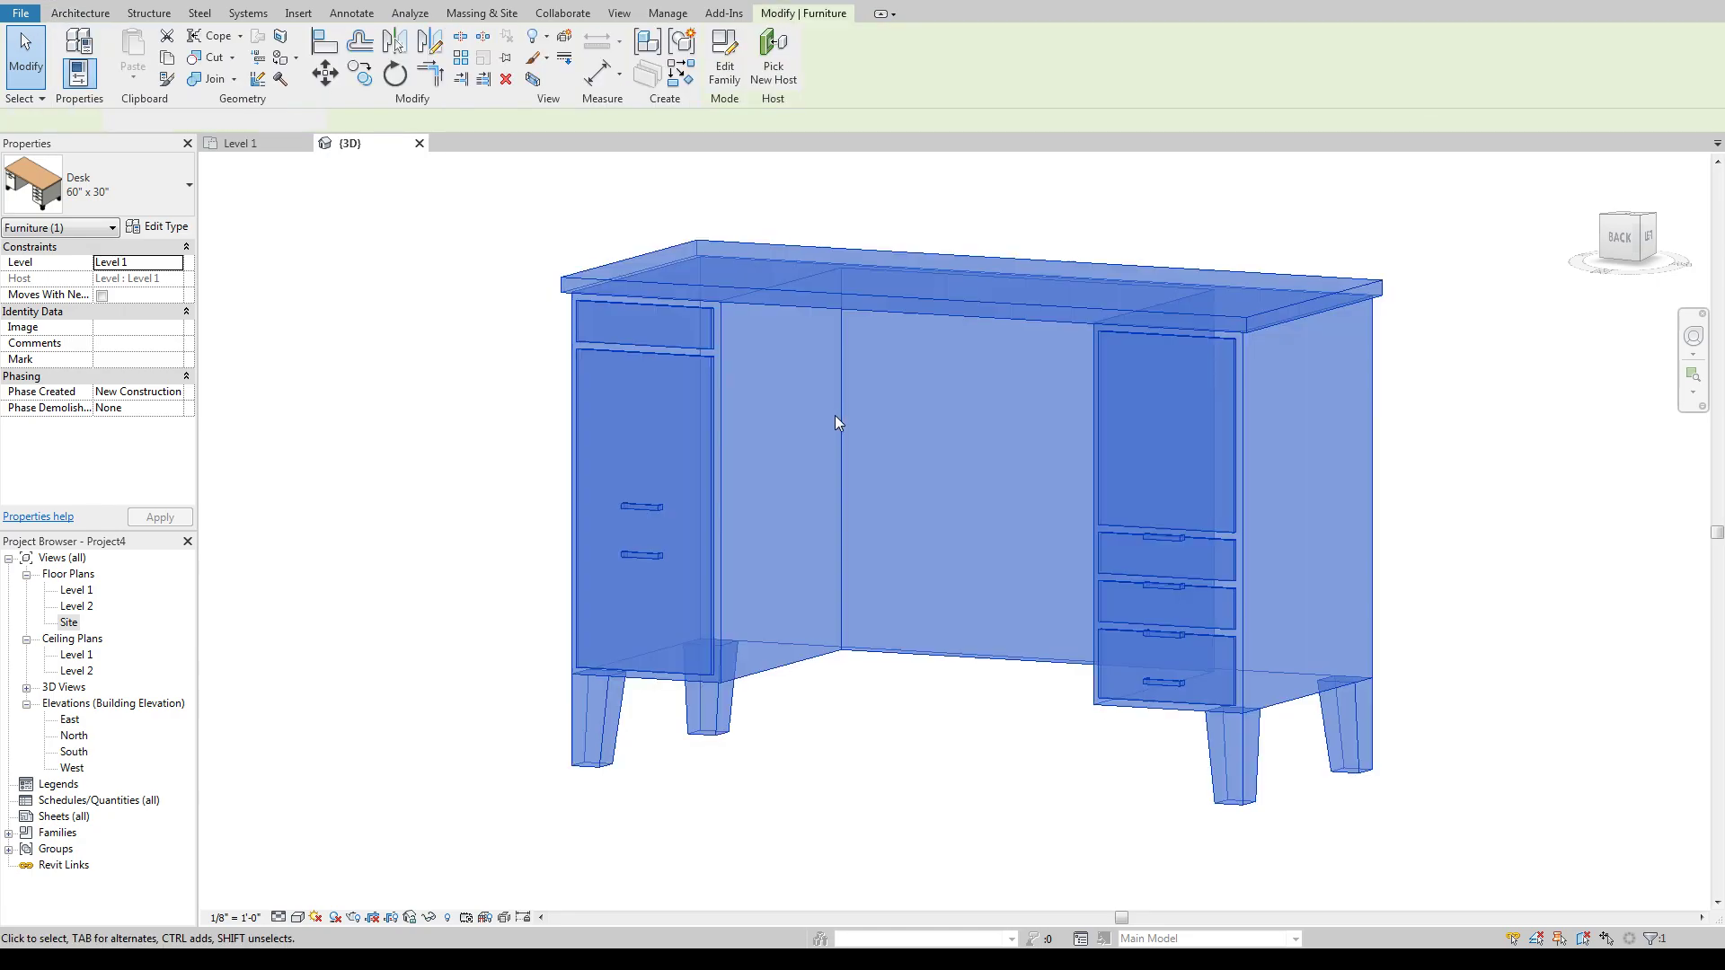
key("Delete")
Step: Open the Level 1 floor plan and start placing a component, dismissing the save reminder
left_click(76, 590)
double_click(76, 591)
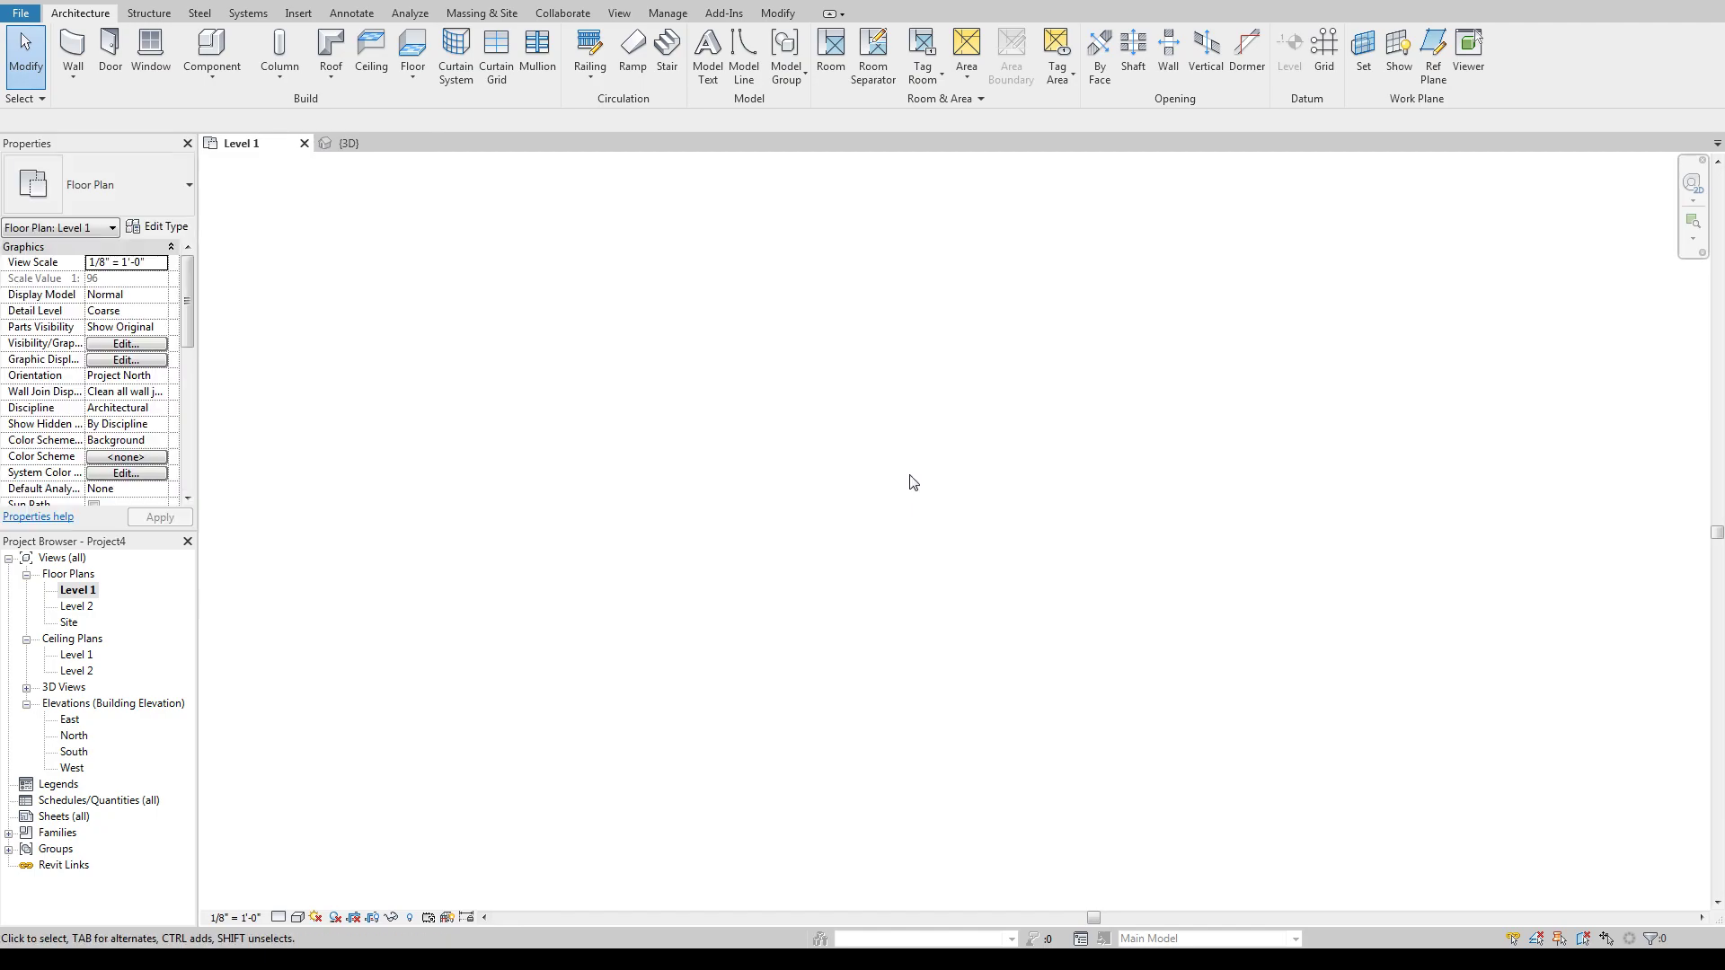
left_click(199, 46)
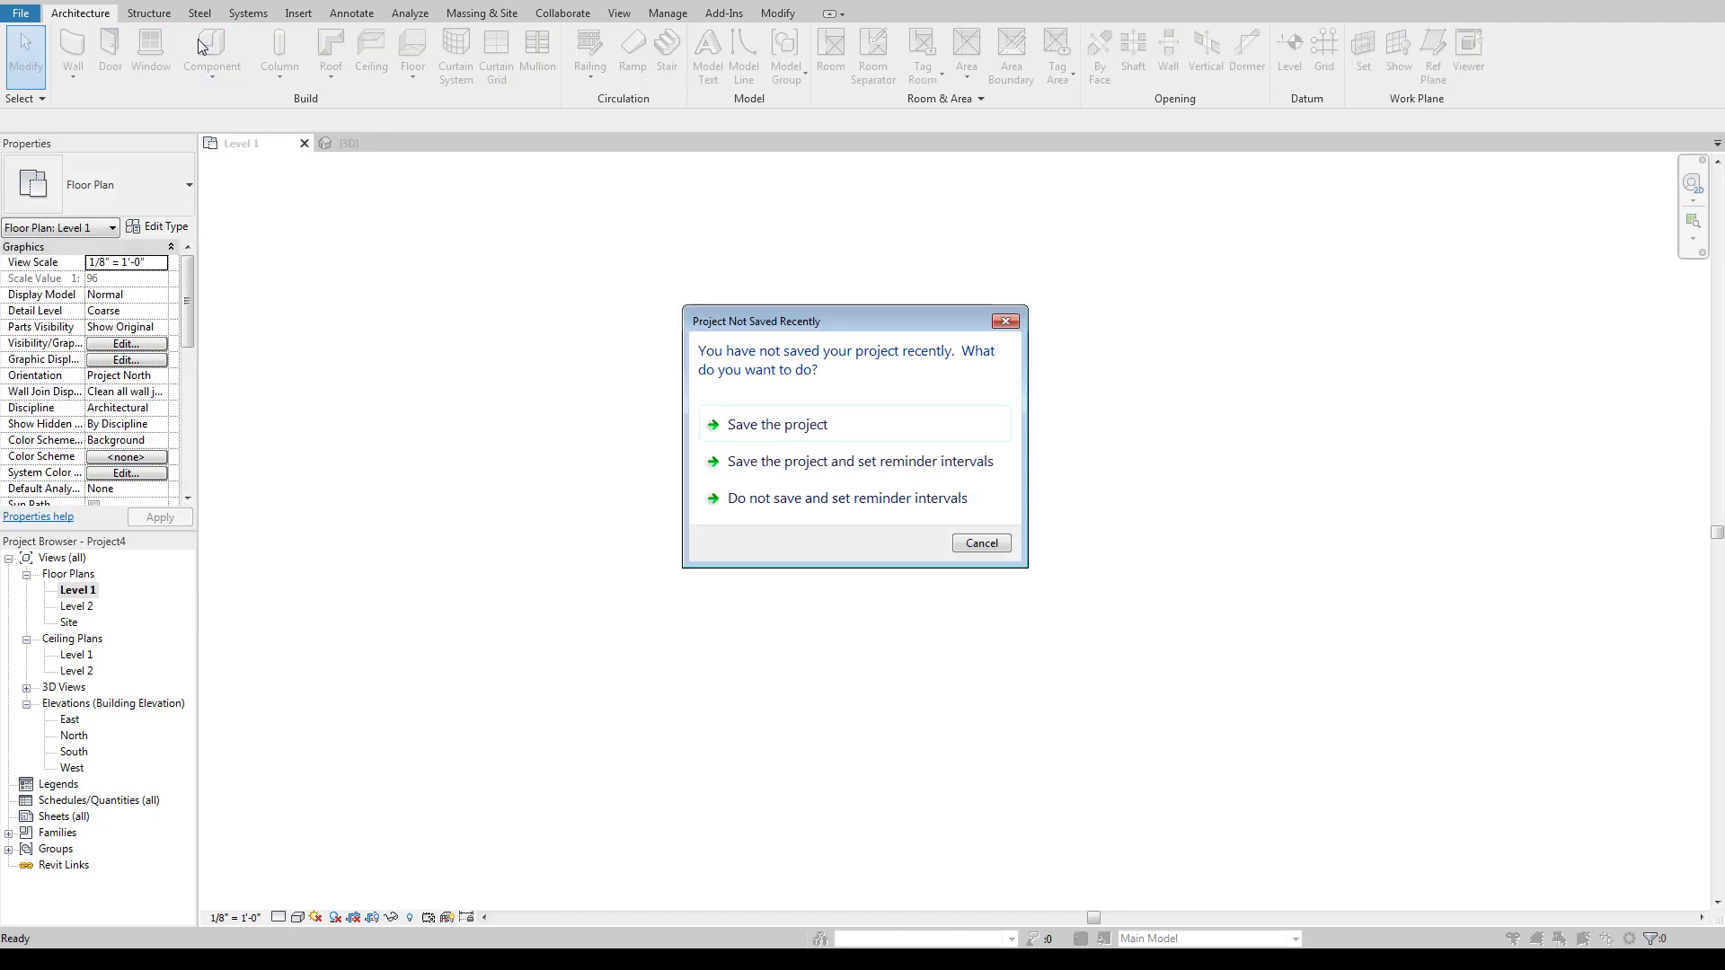
left_click(981, 544)
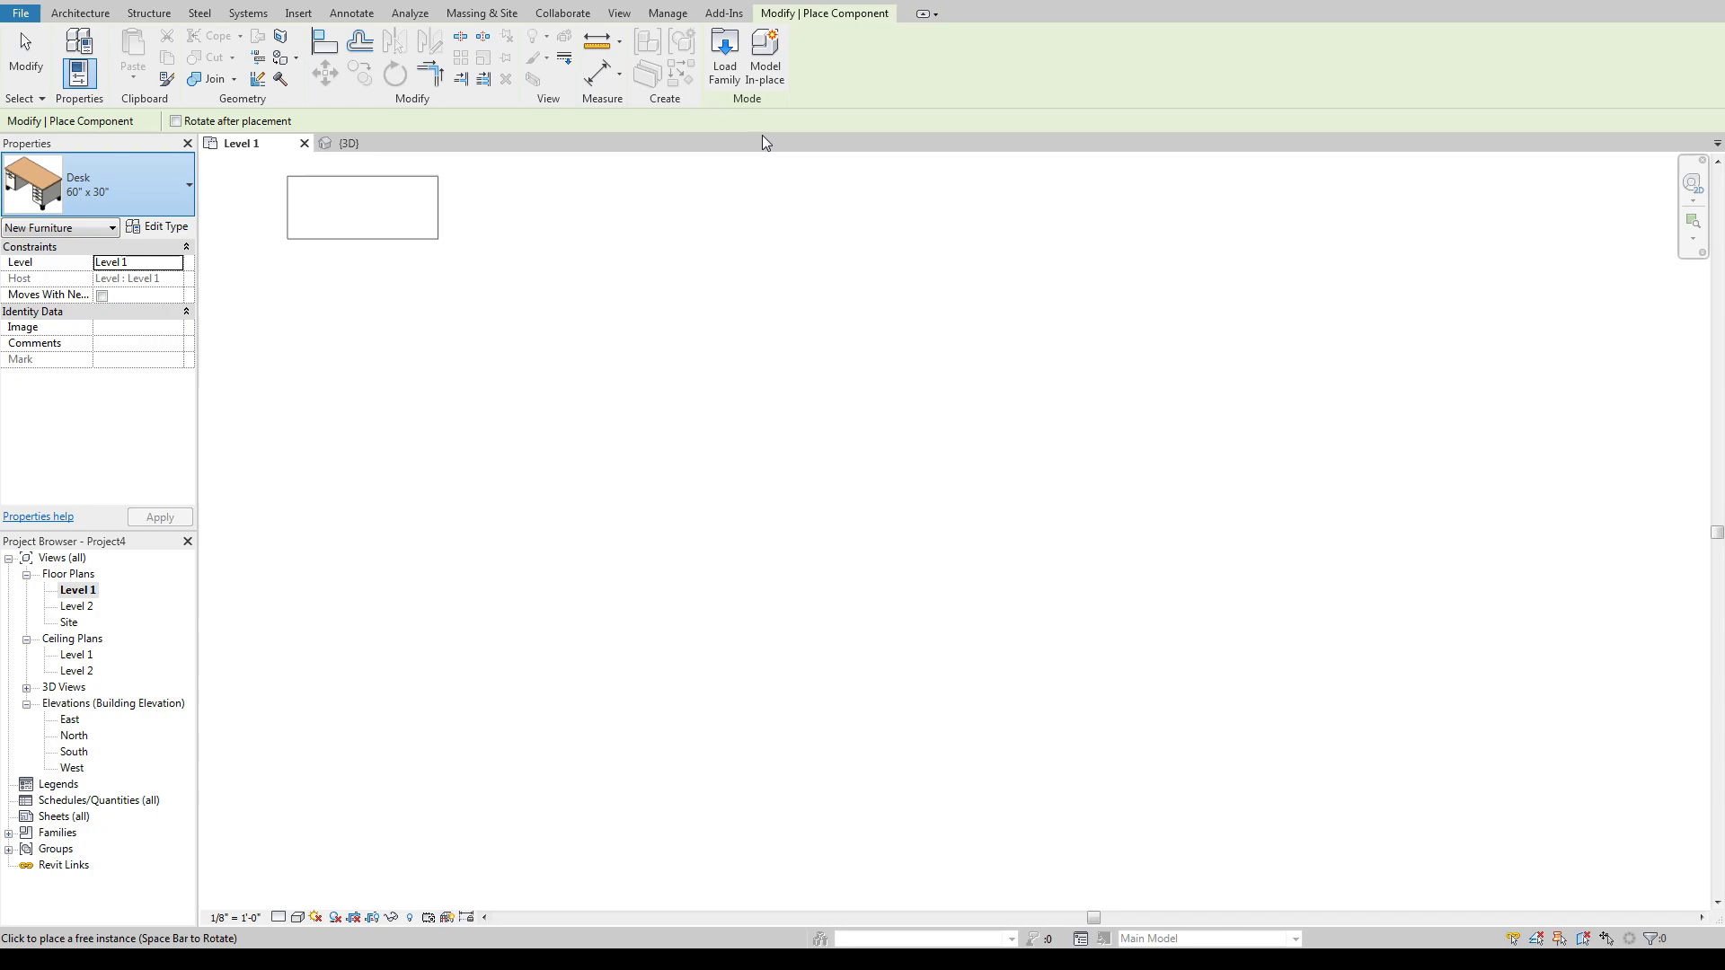
Step: Start loading a family and browse the US Imperial library to the Tables folder inside Furniture
left_click(726, 58)
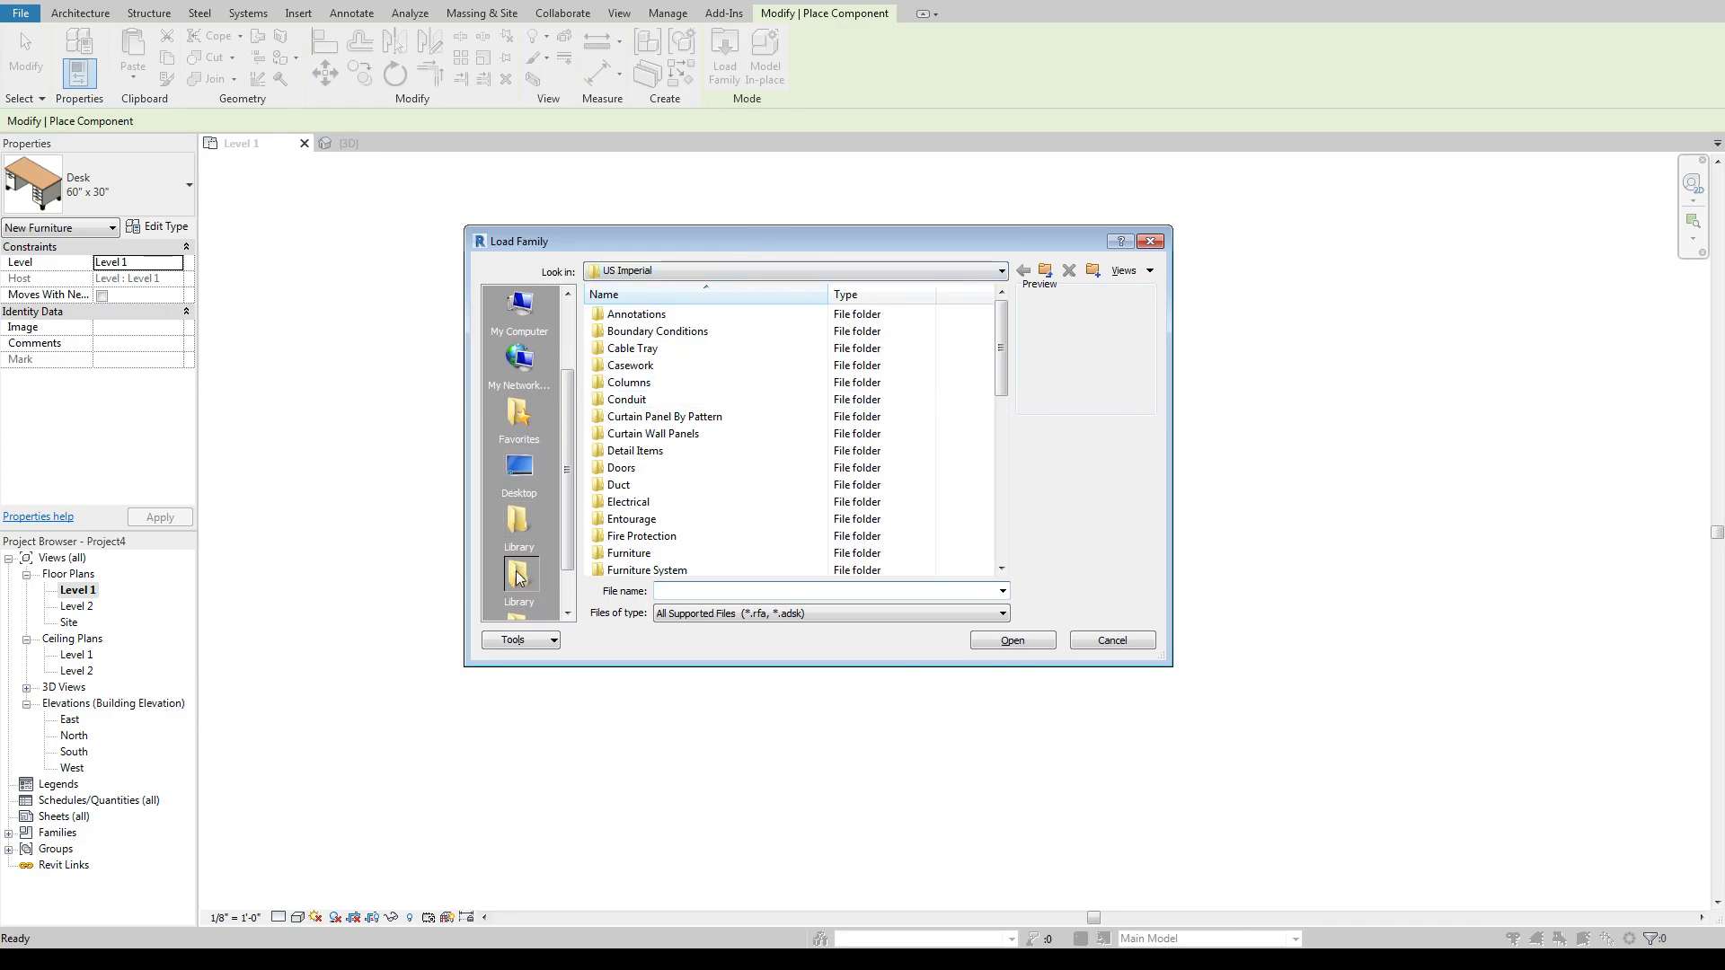
left_click(736, 270)
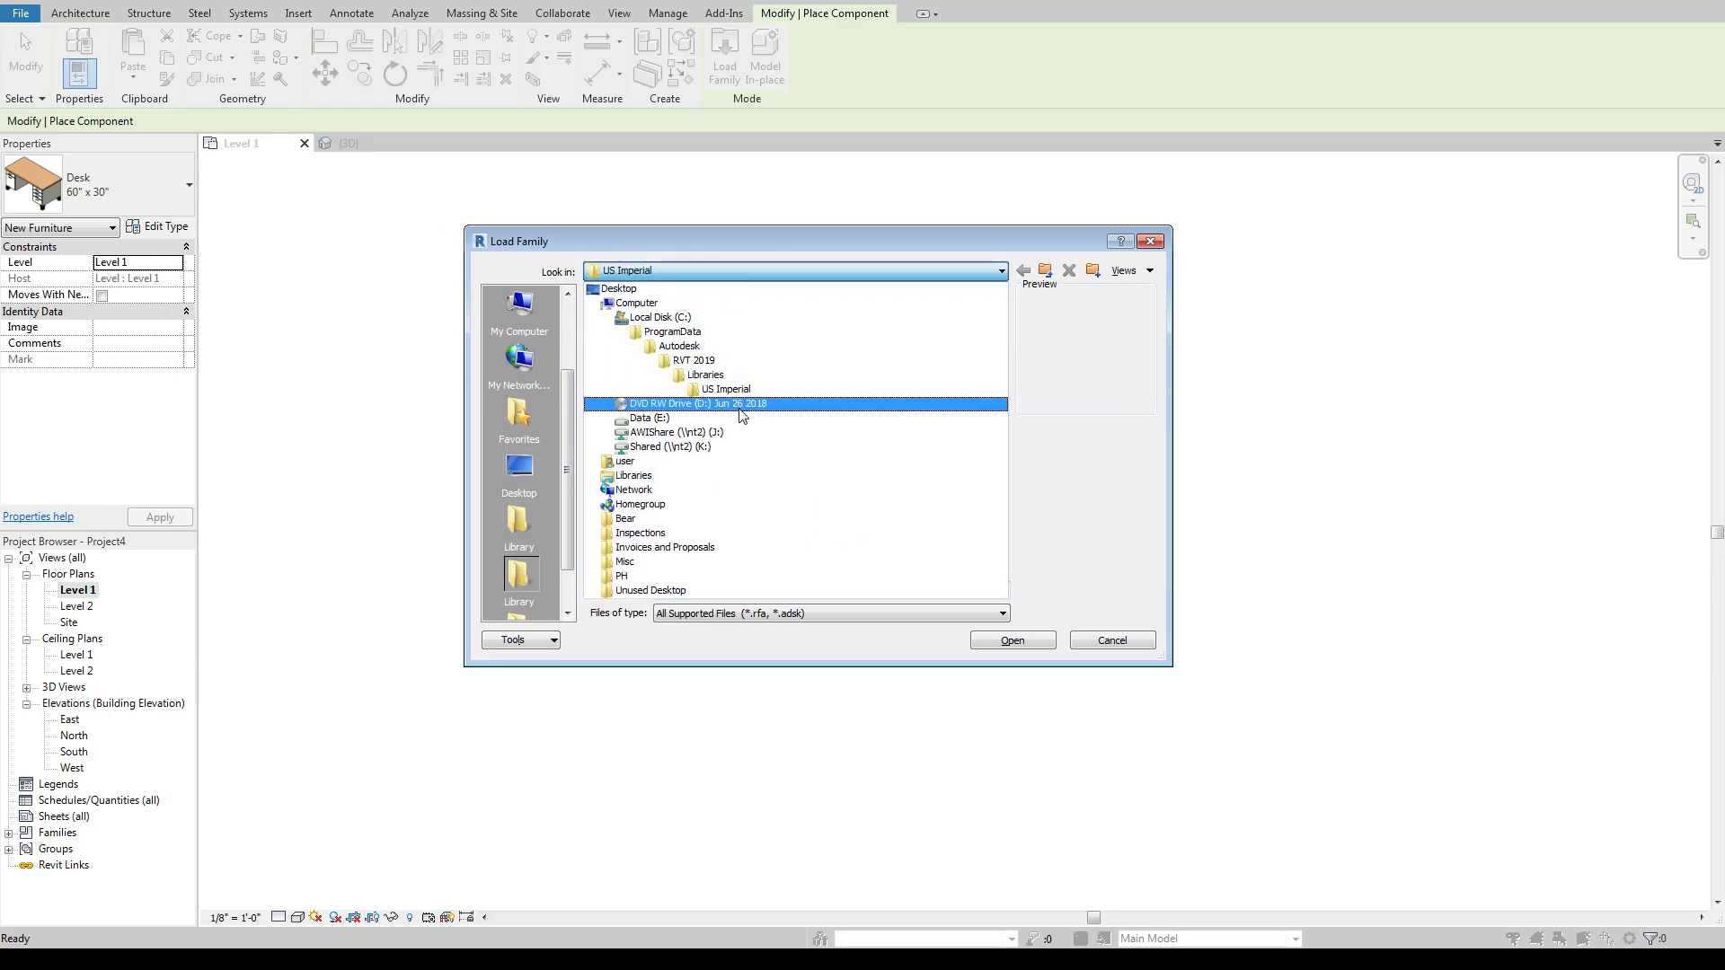
left_click(734, 393)
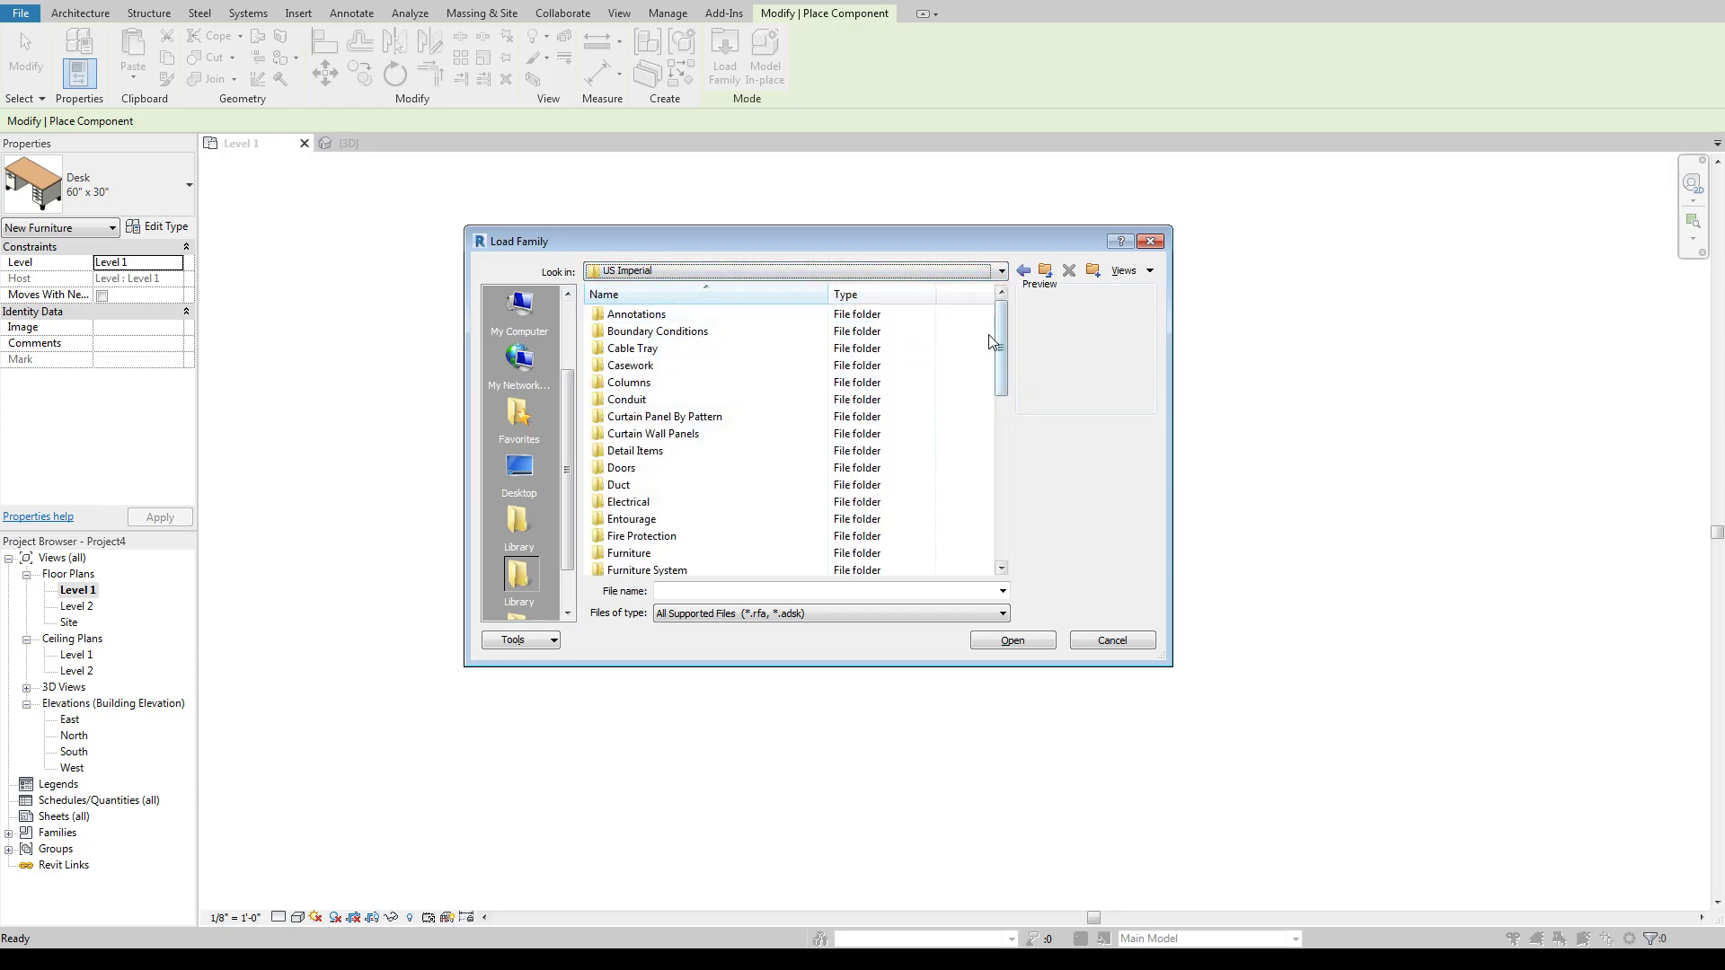
mouse_move(1000, 321)
left_mouse_down()
mouse_move(1004, 469)
mouse_move(999, 305)
left_mouse_up()
left_click_drag(997, 310, 997, 349)
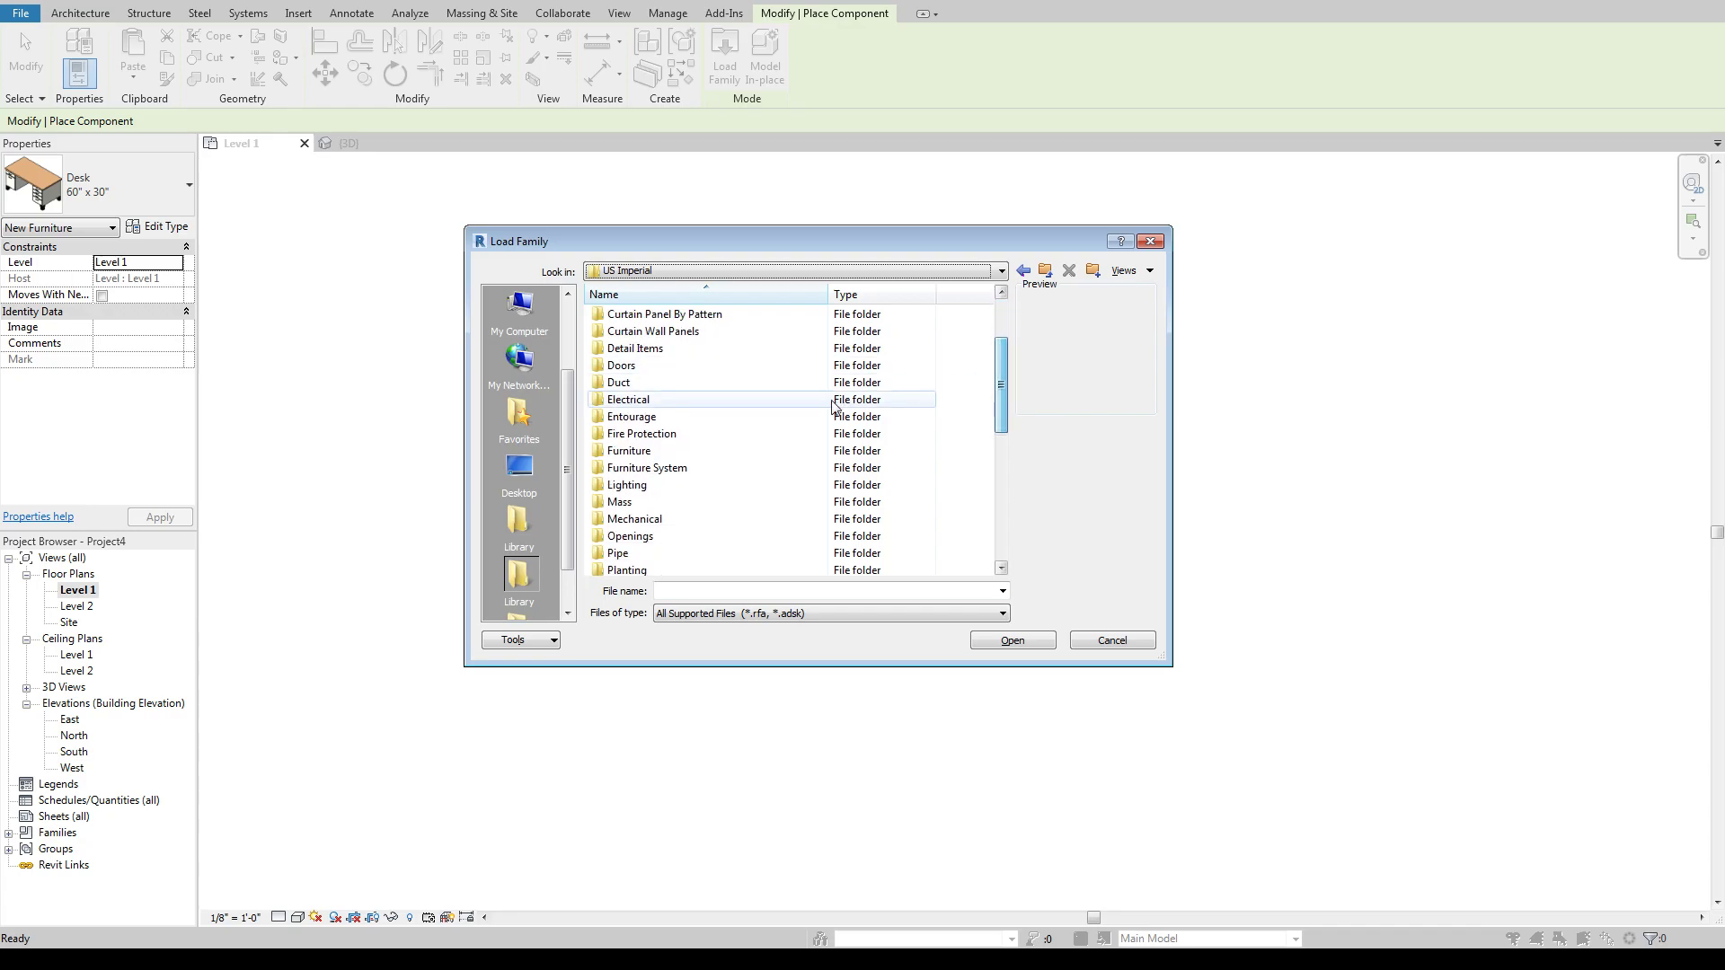
double_click(614, 452)
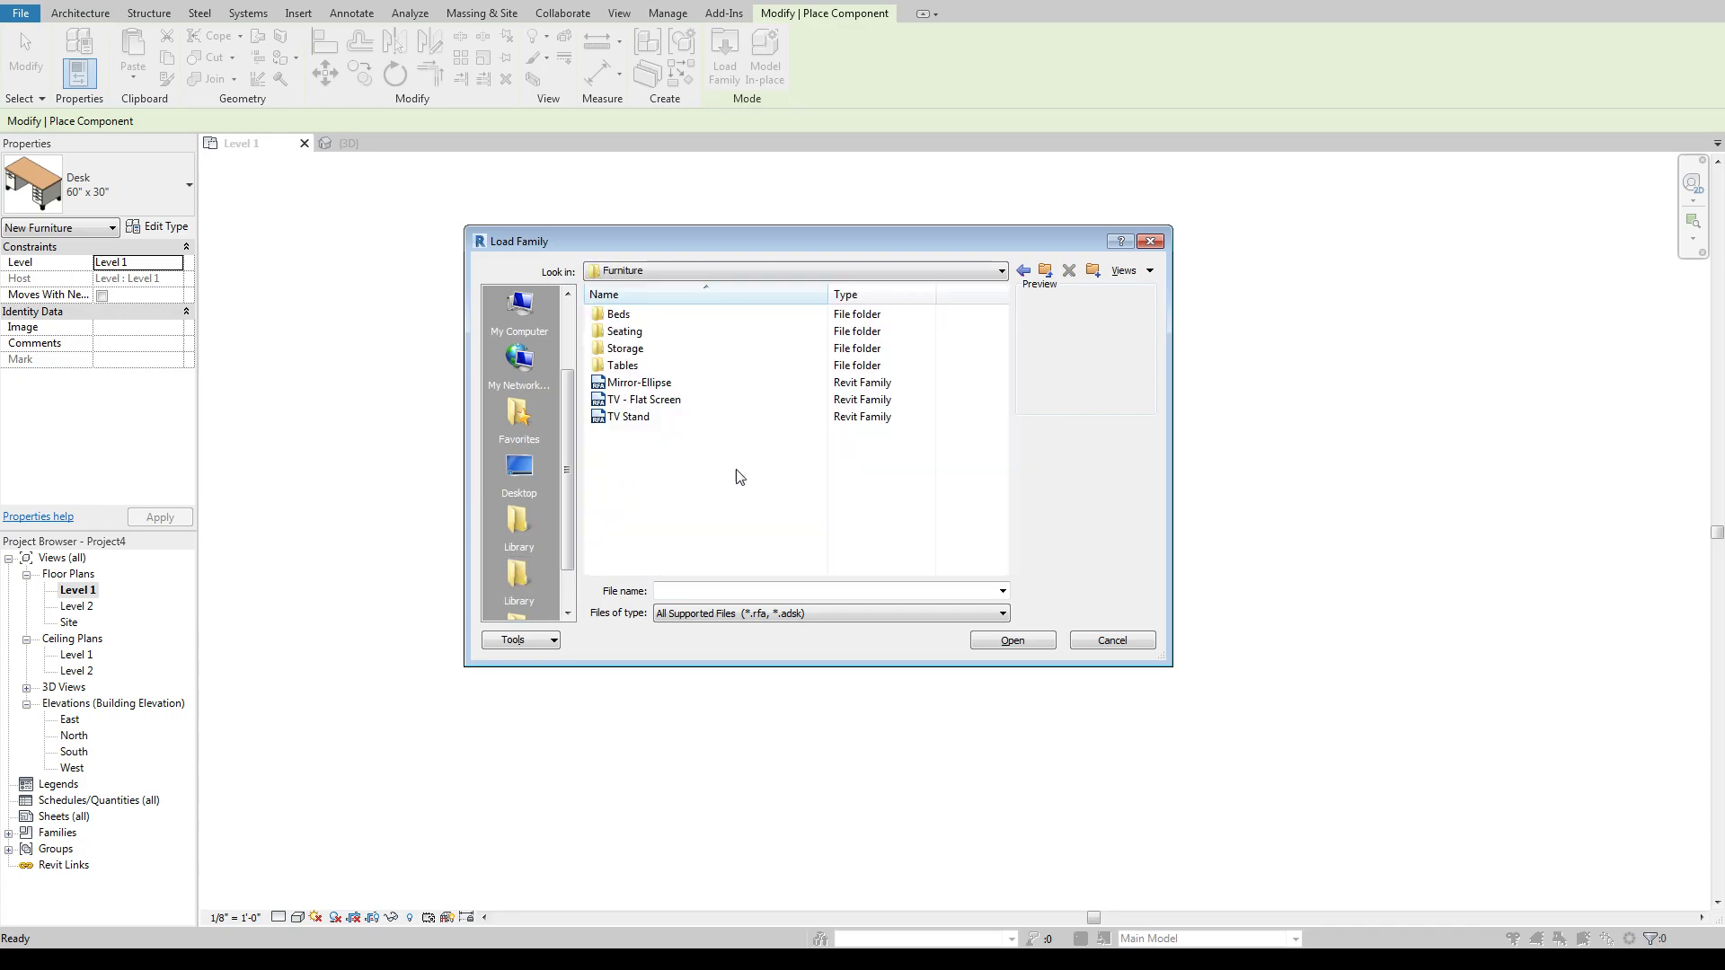
left_click(647, 369)
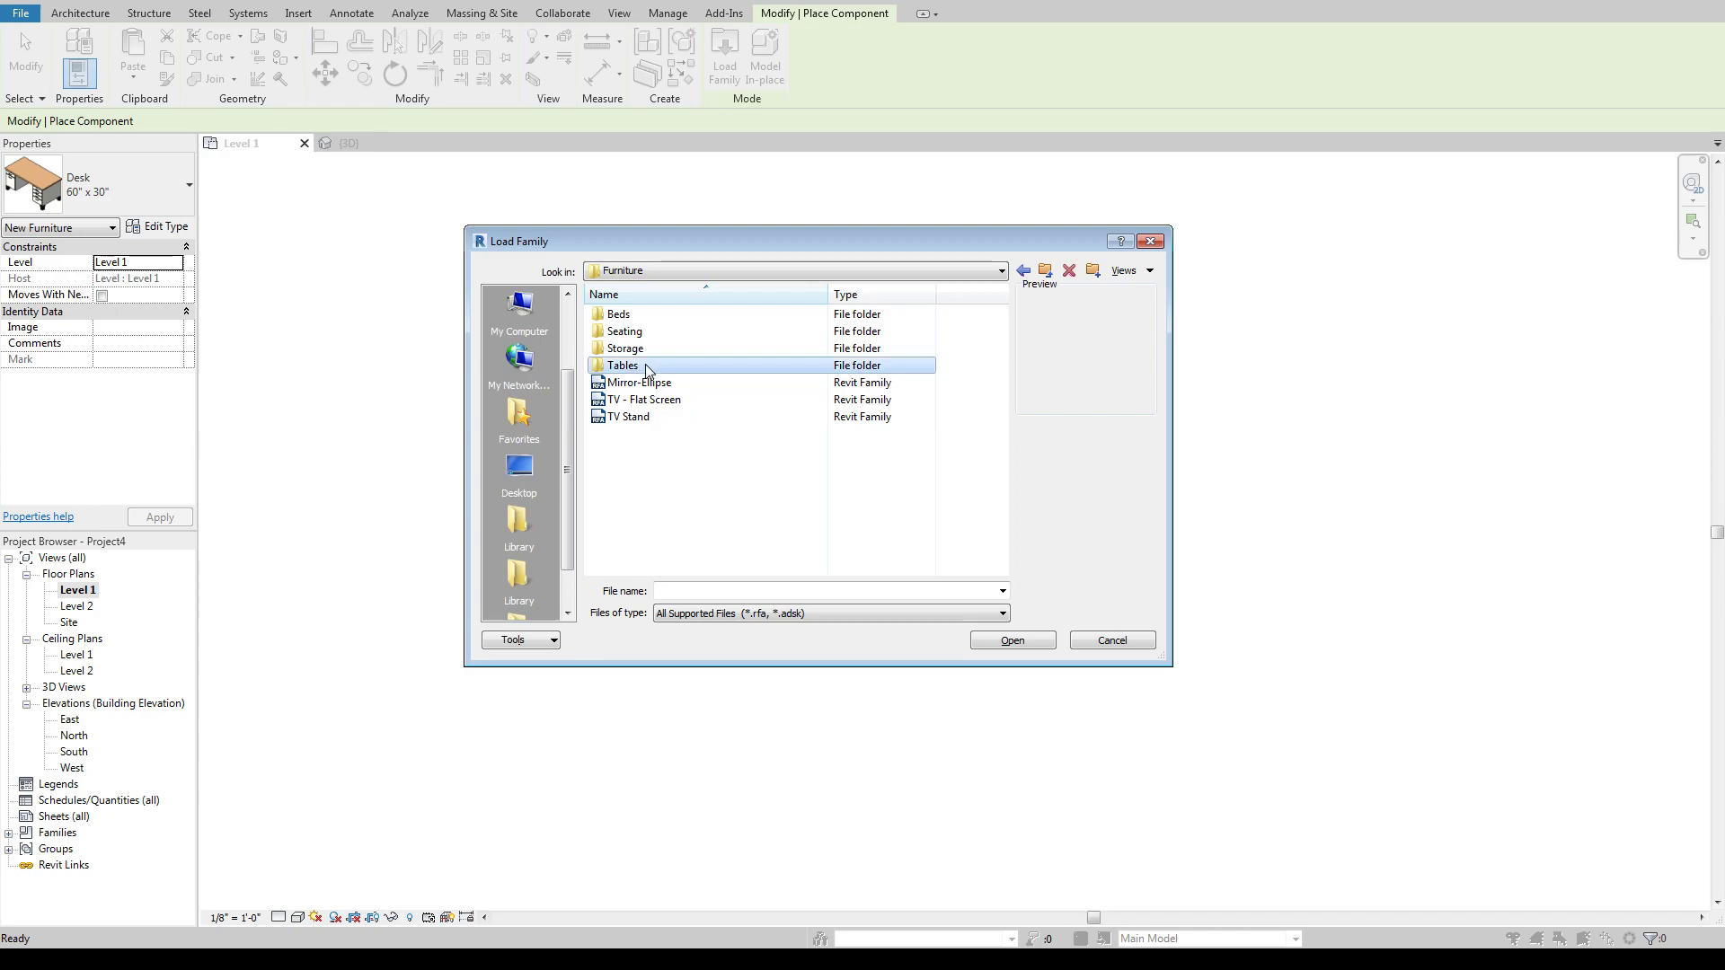
double_click(647, 368)
Step: Preview several table families, load Table-Dining Round, and review its 36" Diameter type properties without changing them
left_click(701, 315)
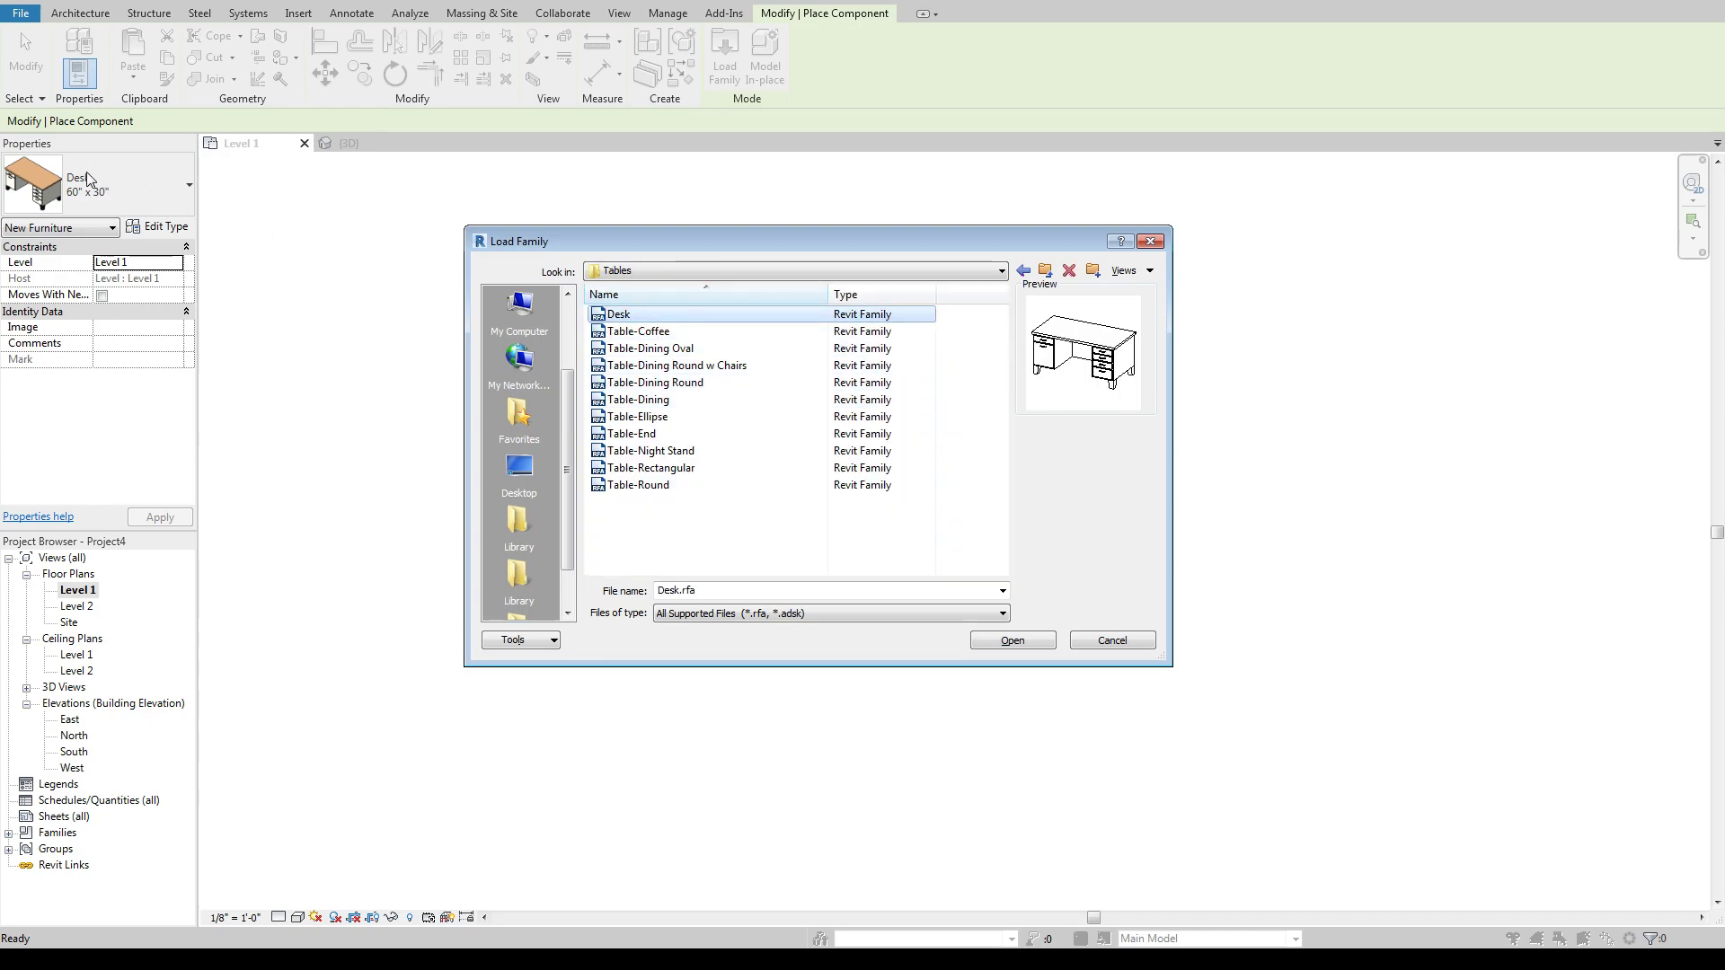
left_click(667, 333)
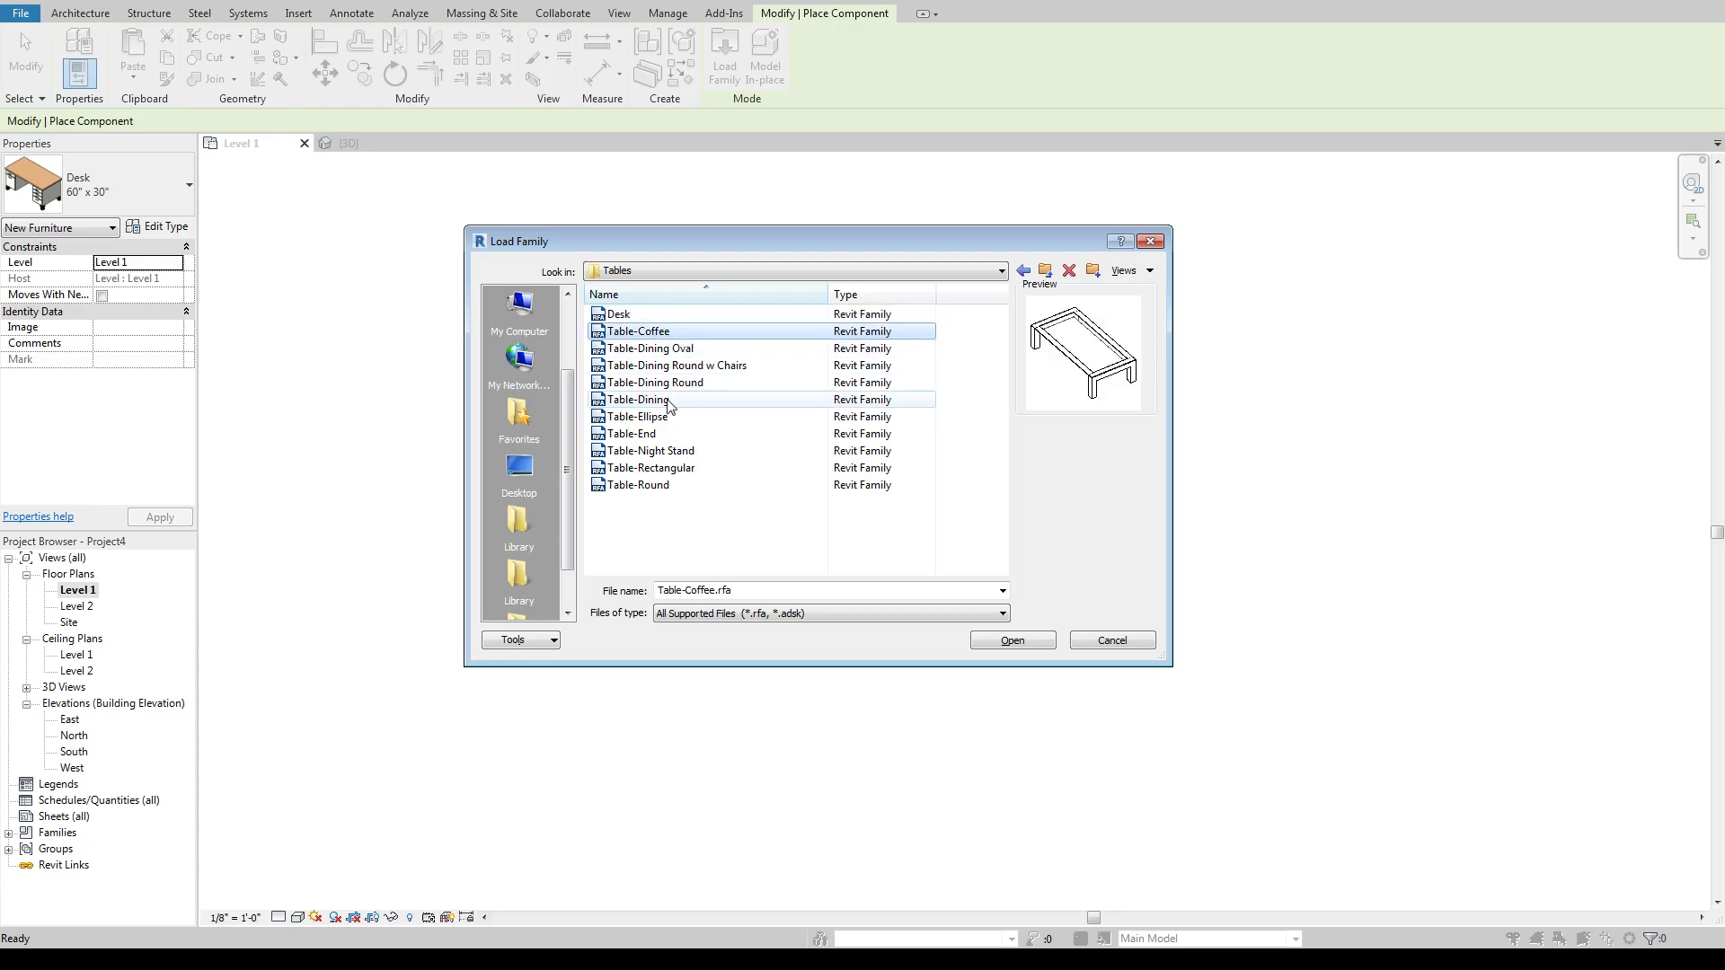
left_click(700, 433)
left_click(656, 383)
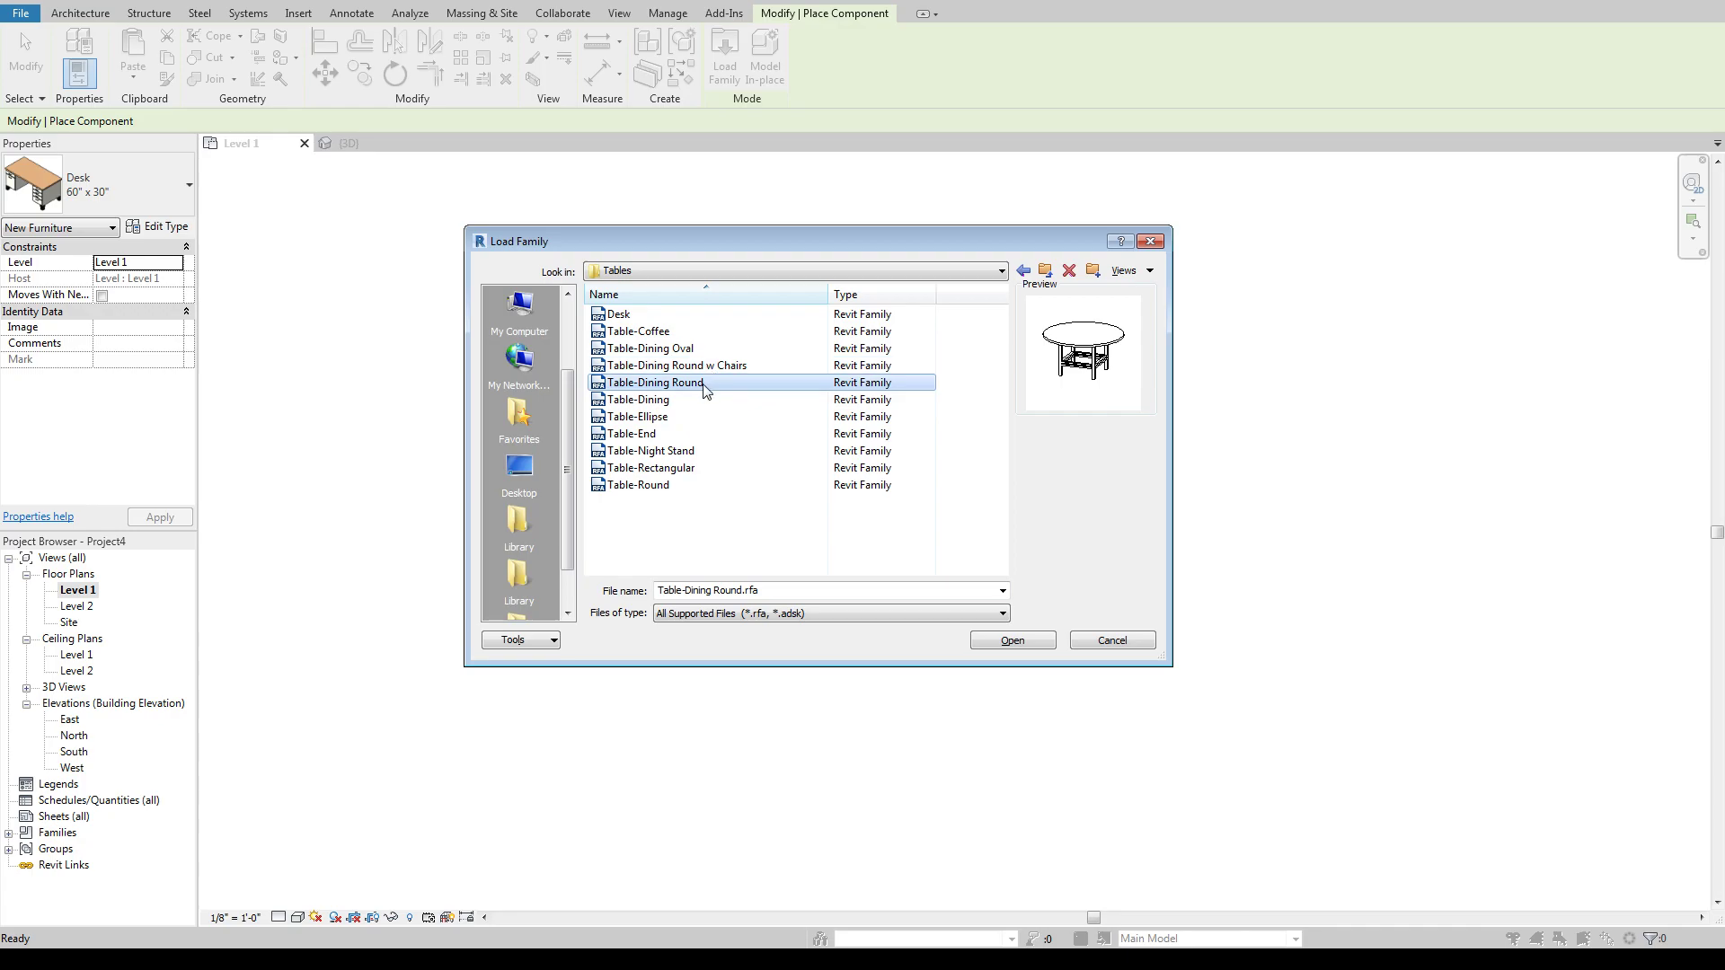
double_click(668, 386)
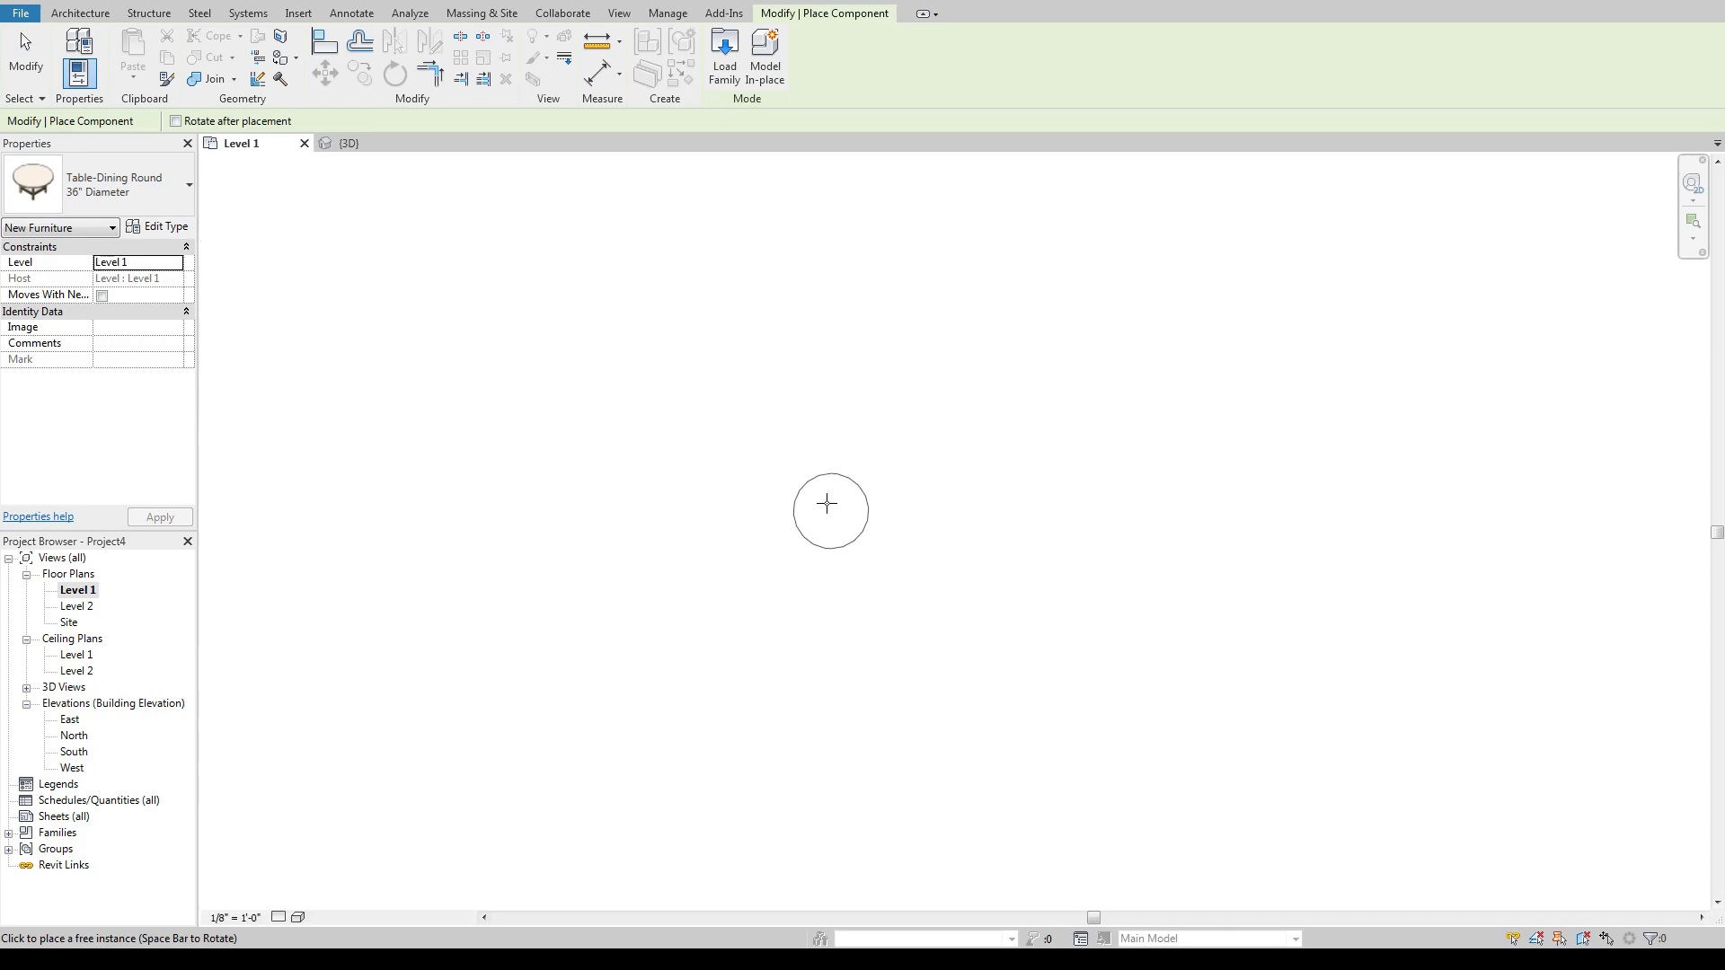
left_click(158, 227)
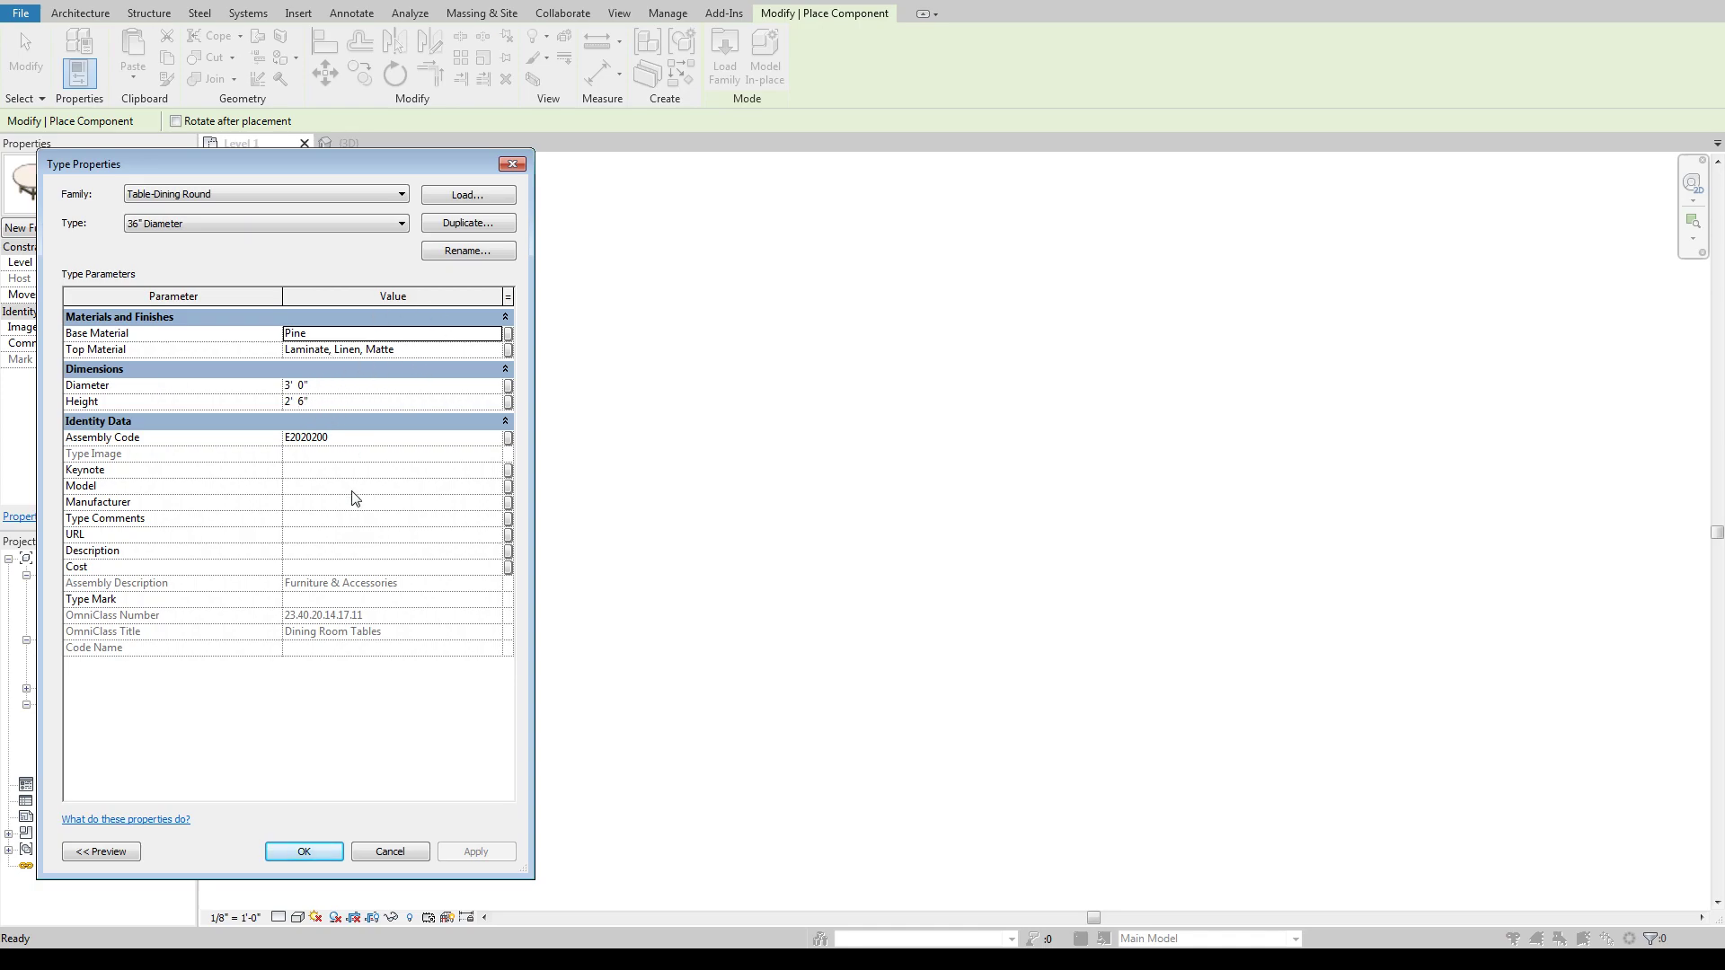
left_click(390, 852)
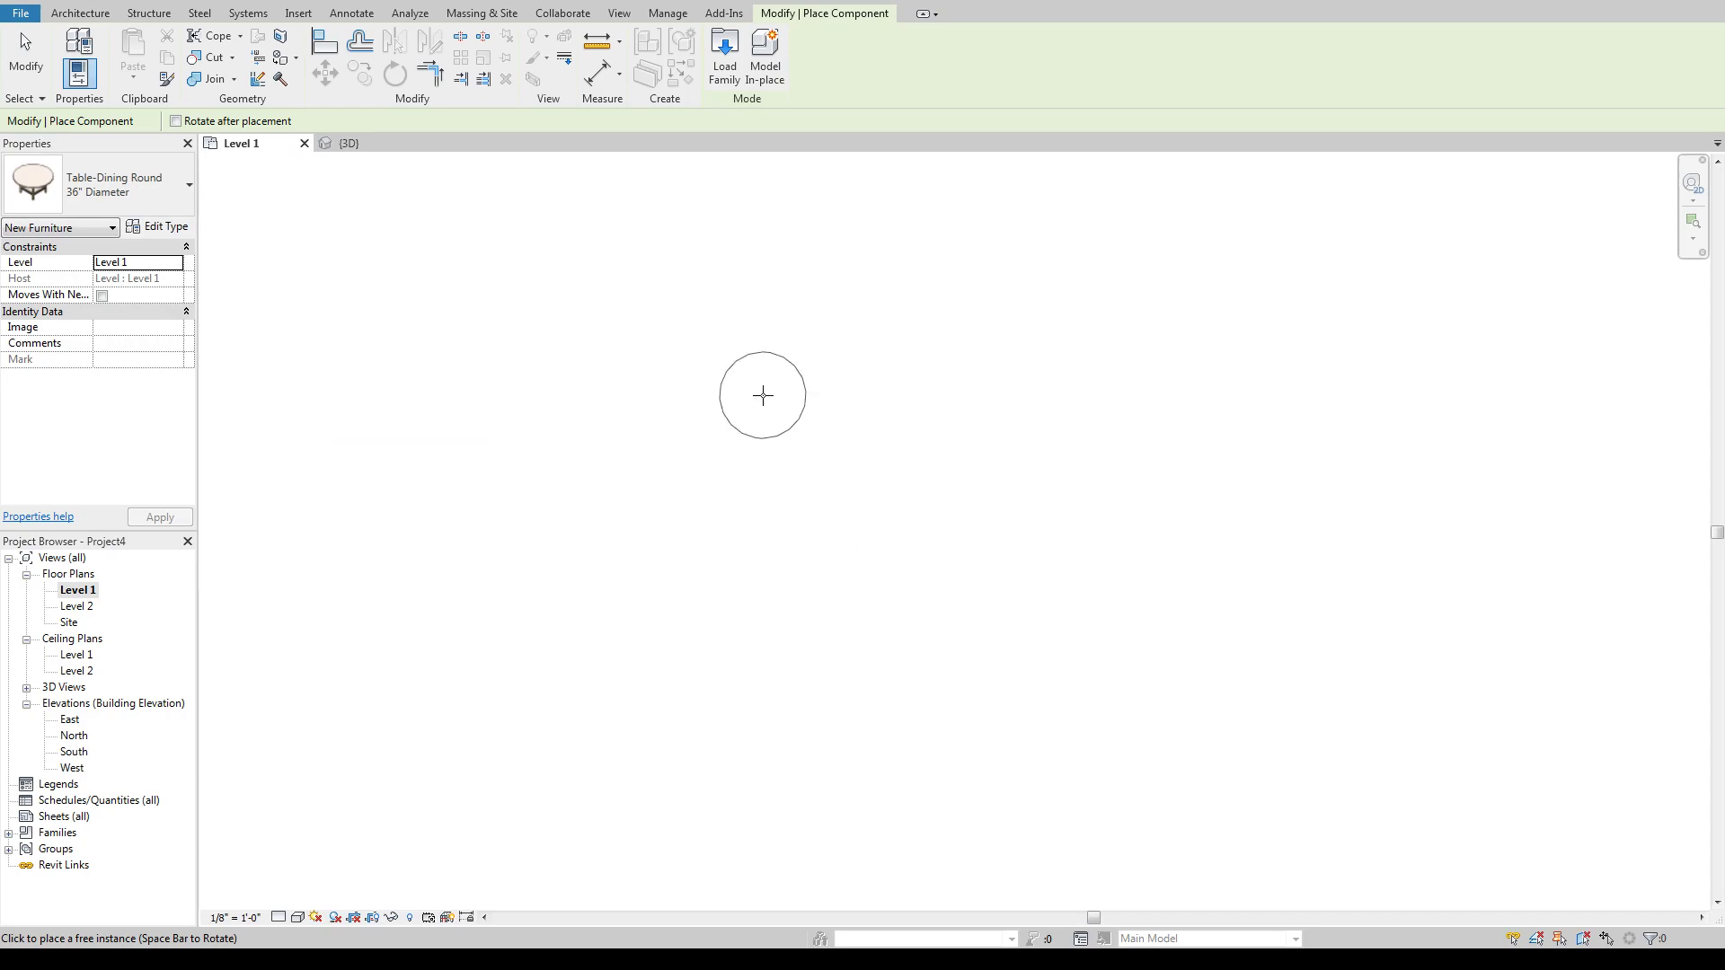
Step: Browse the US Imperial library and the Revit Families folder on the Data (E:) drive without loading anything, and end component placement
left_click(722, 63)
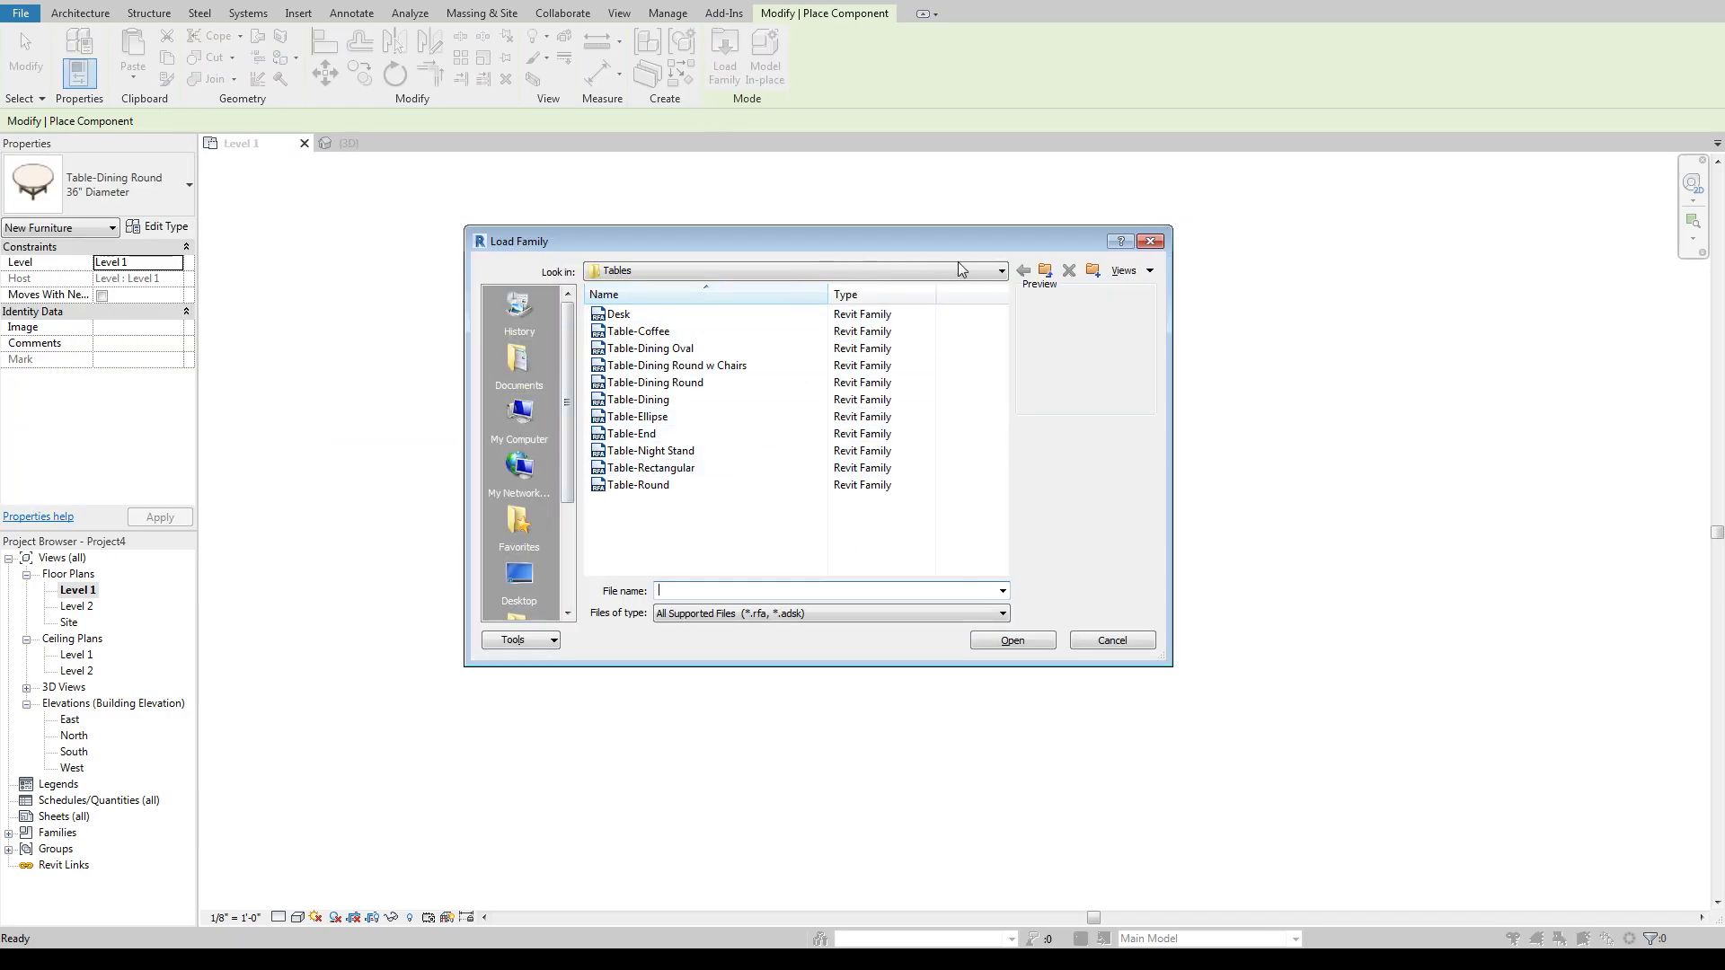
left_click(1045, 271)
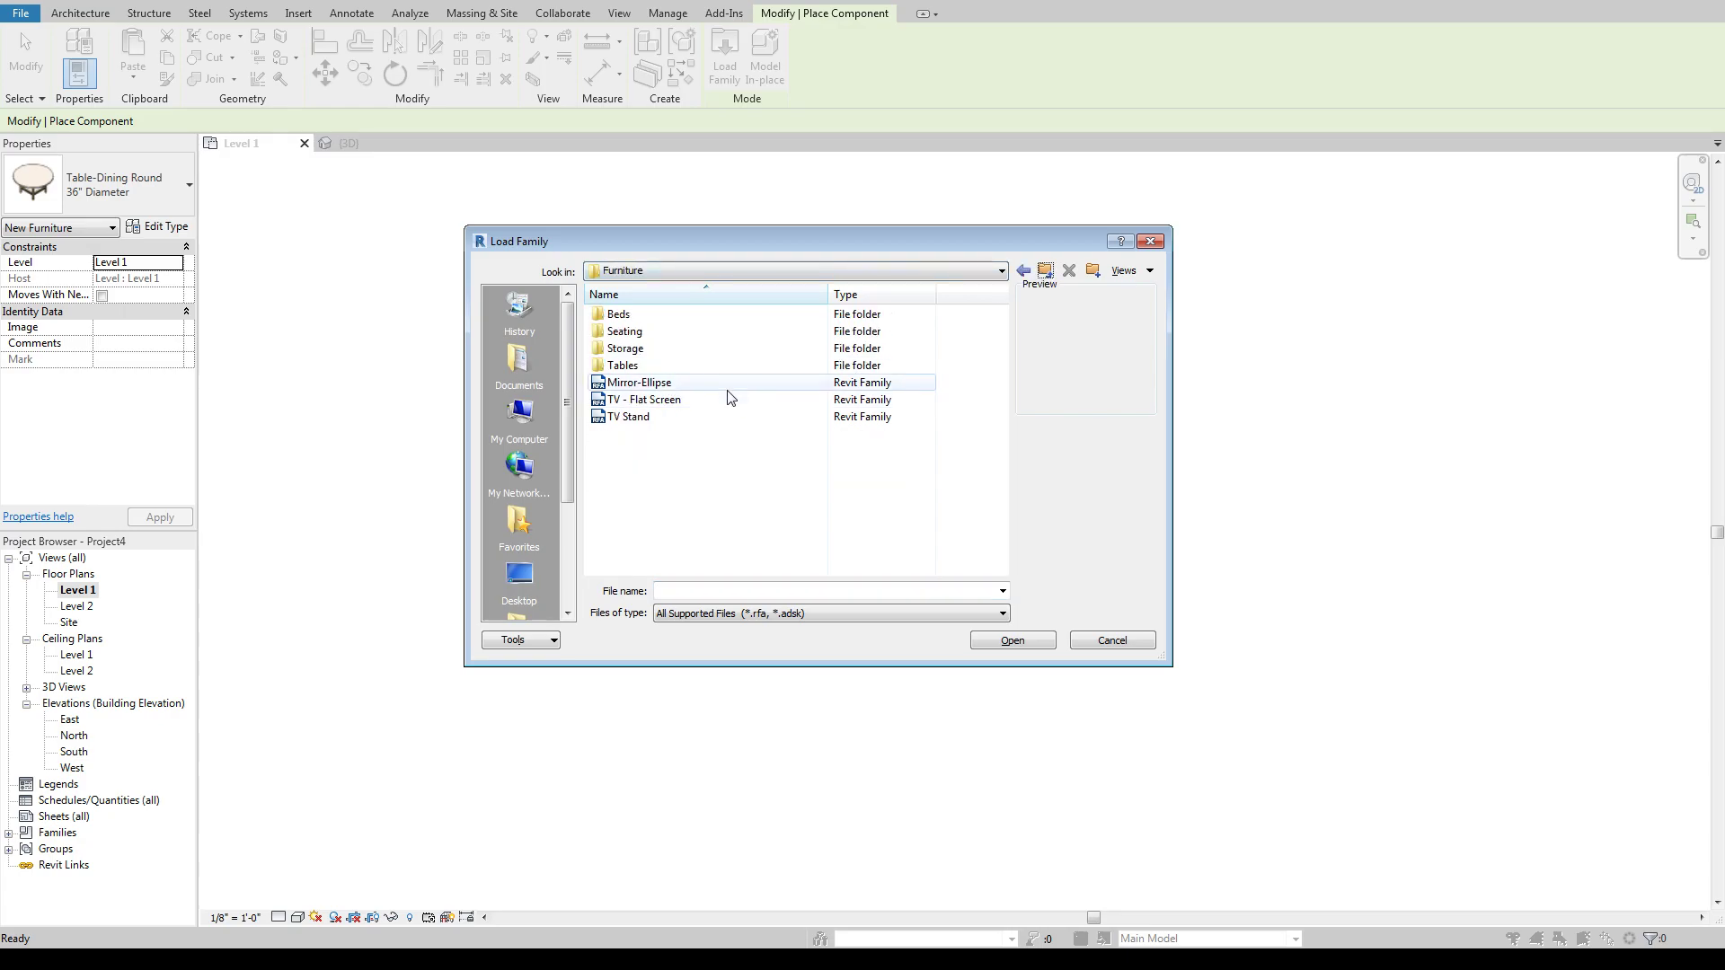
left_click(1044, 270)
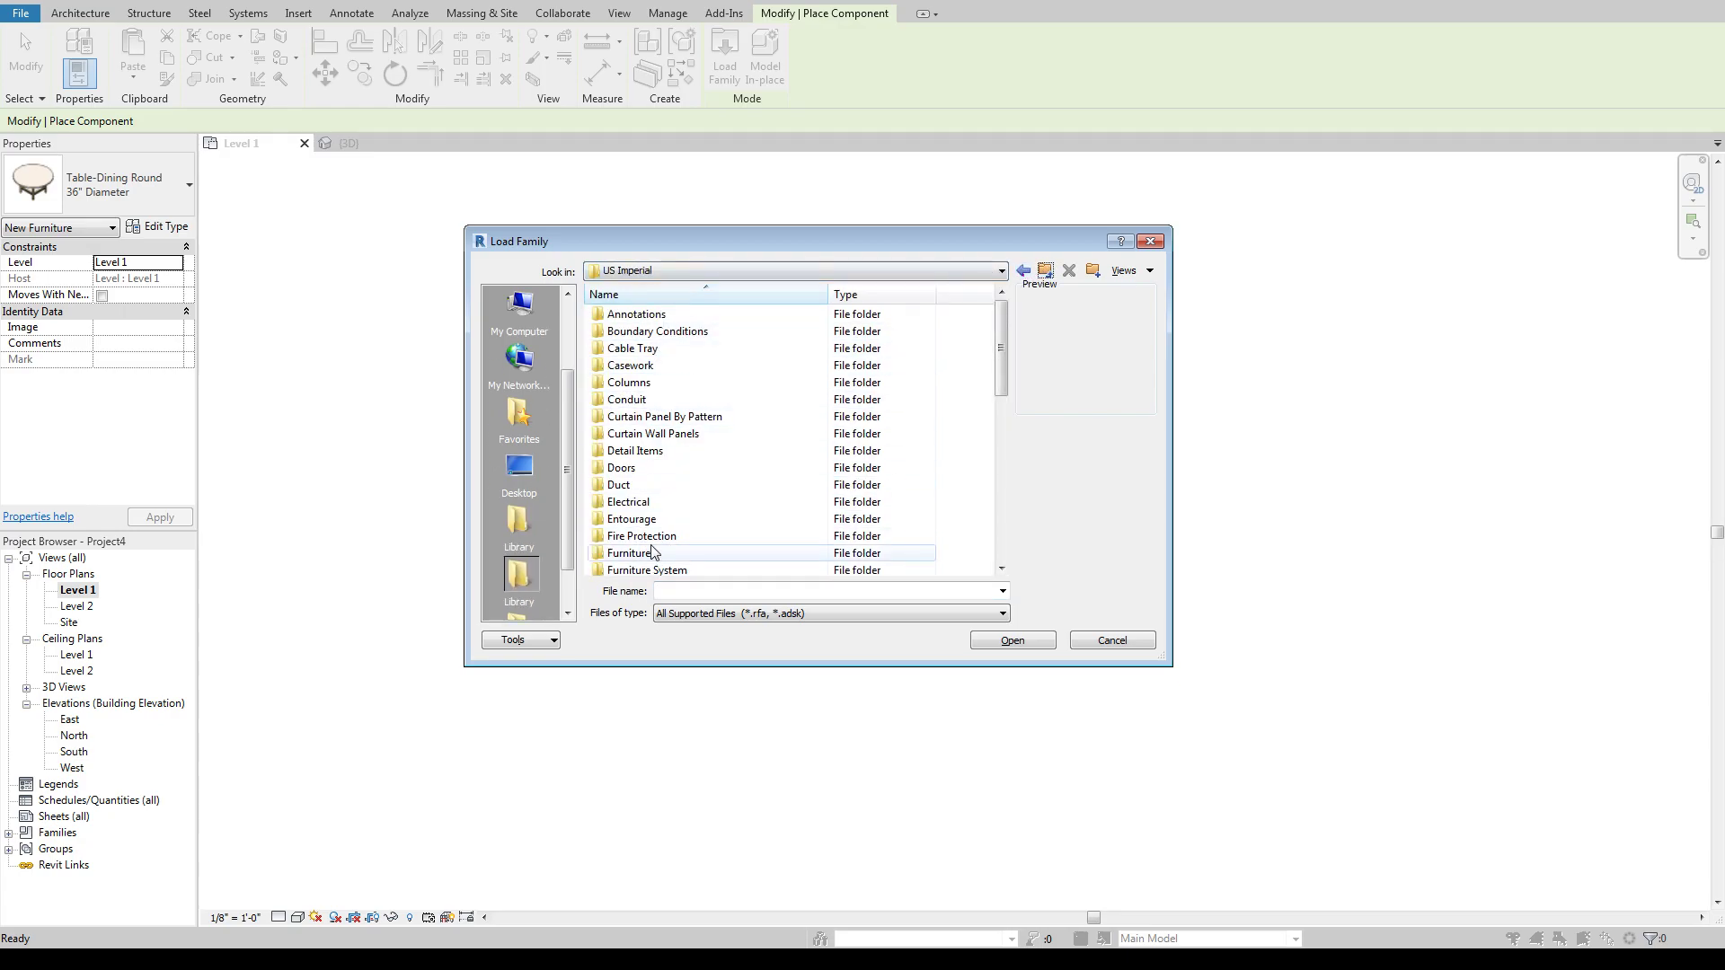
mouse_move(1001, 360)
left_mouse_down()
mouse_move(1003, 401)
mouse_move(1006, 329)
left_mouse_up()
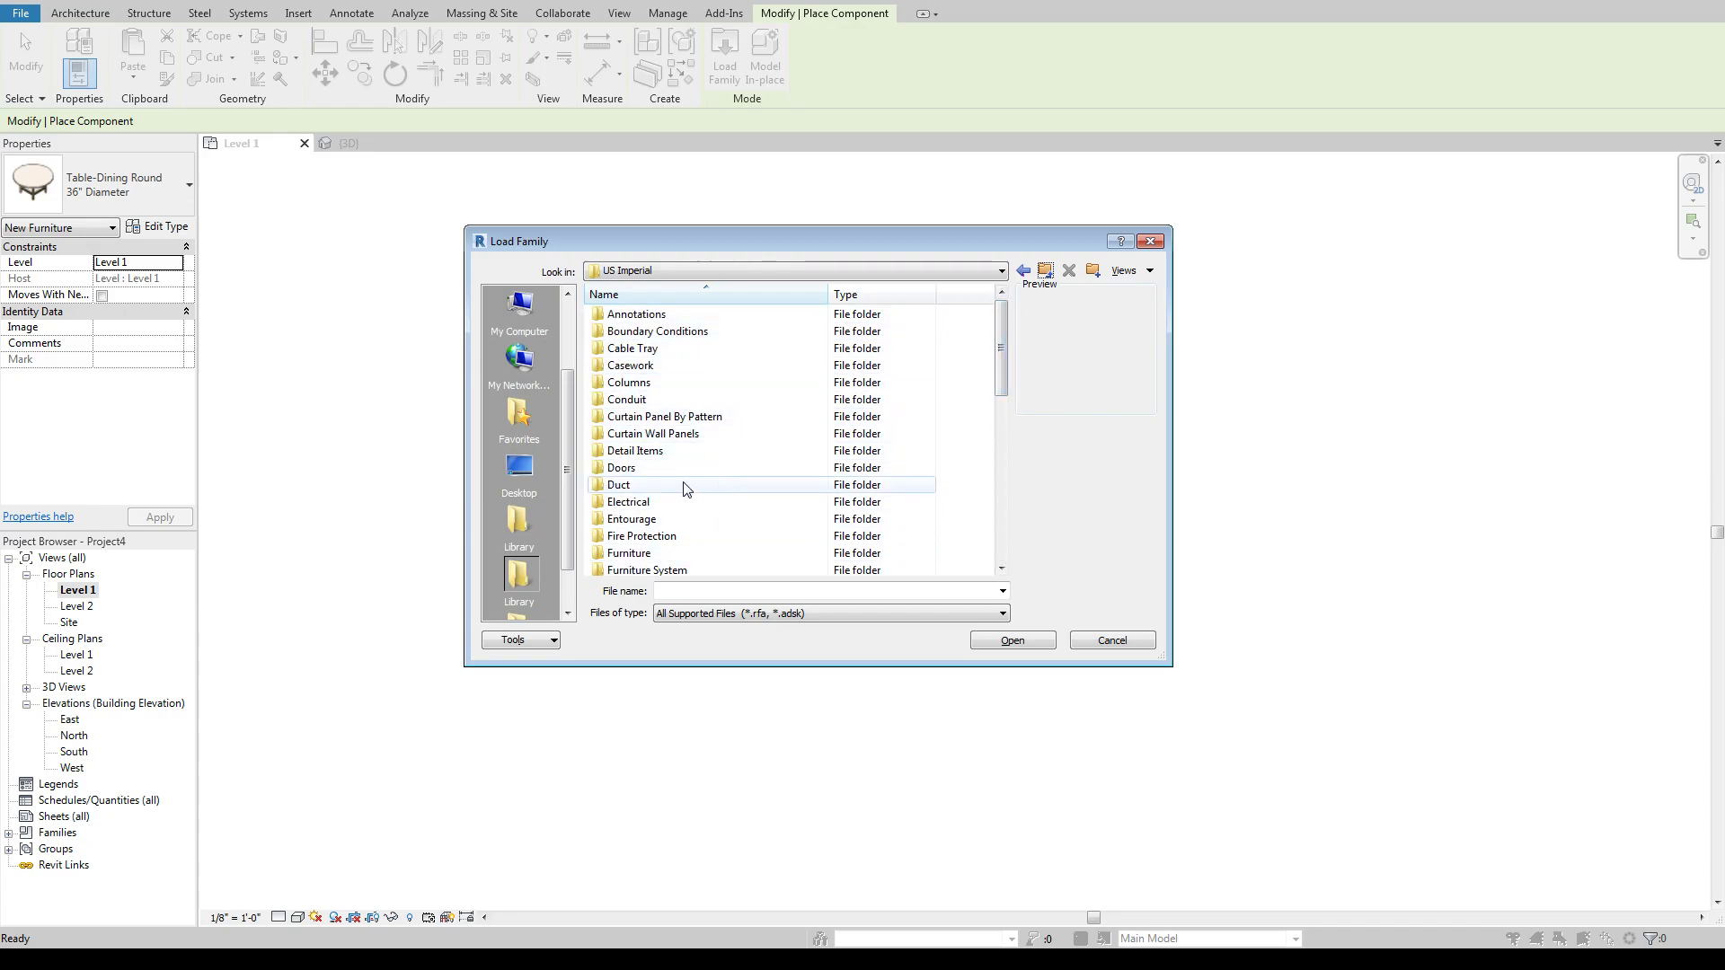
left_click(519, 310)
double_click(633, 352)
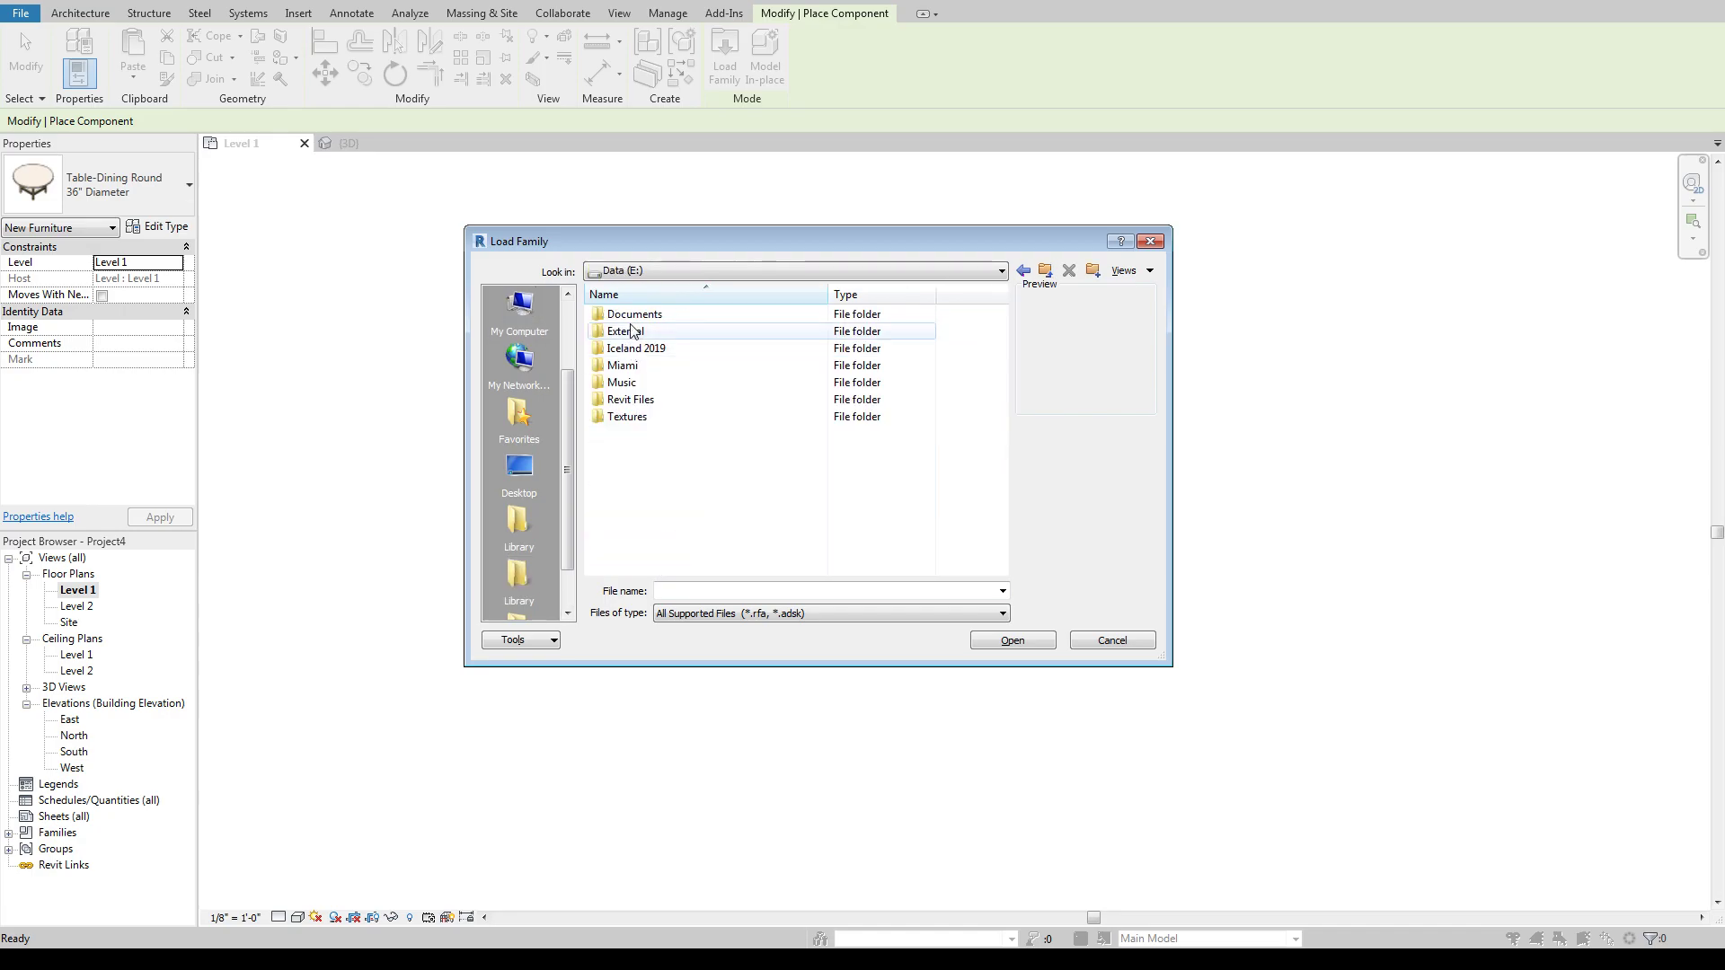
double_click(645, 399)
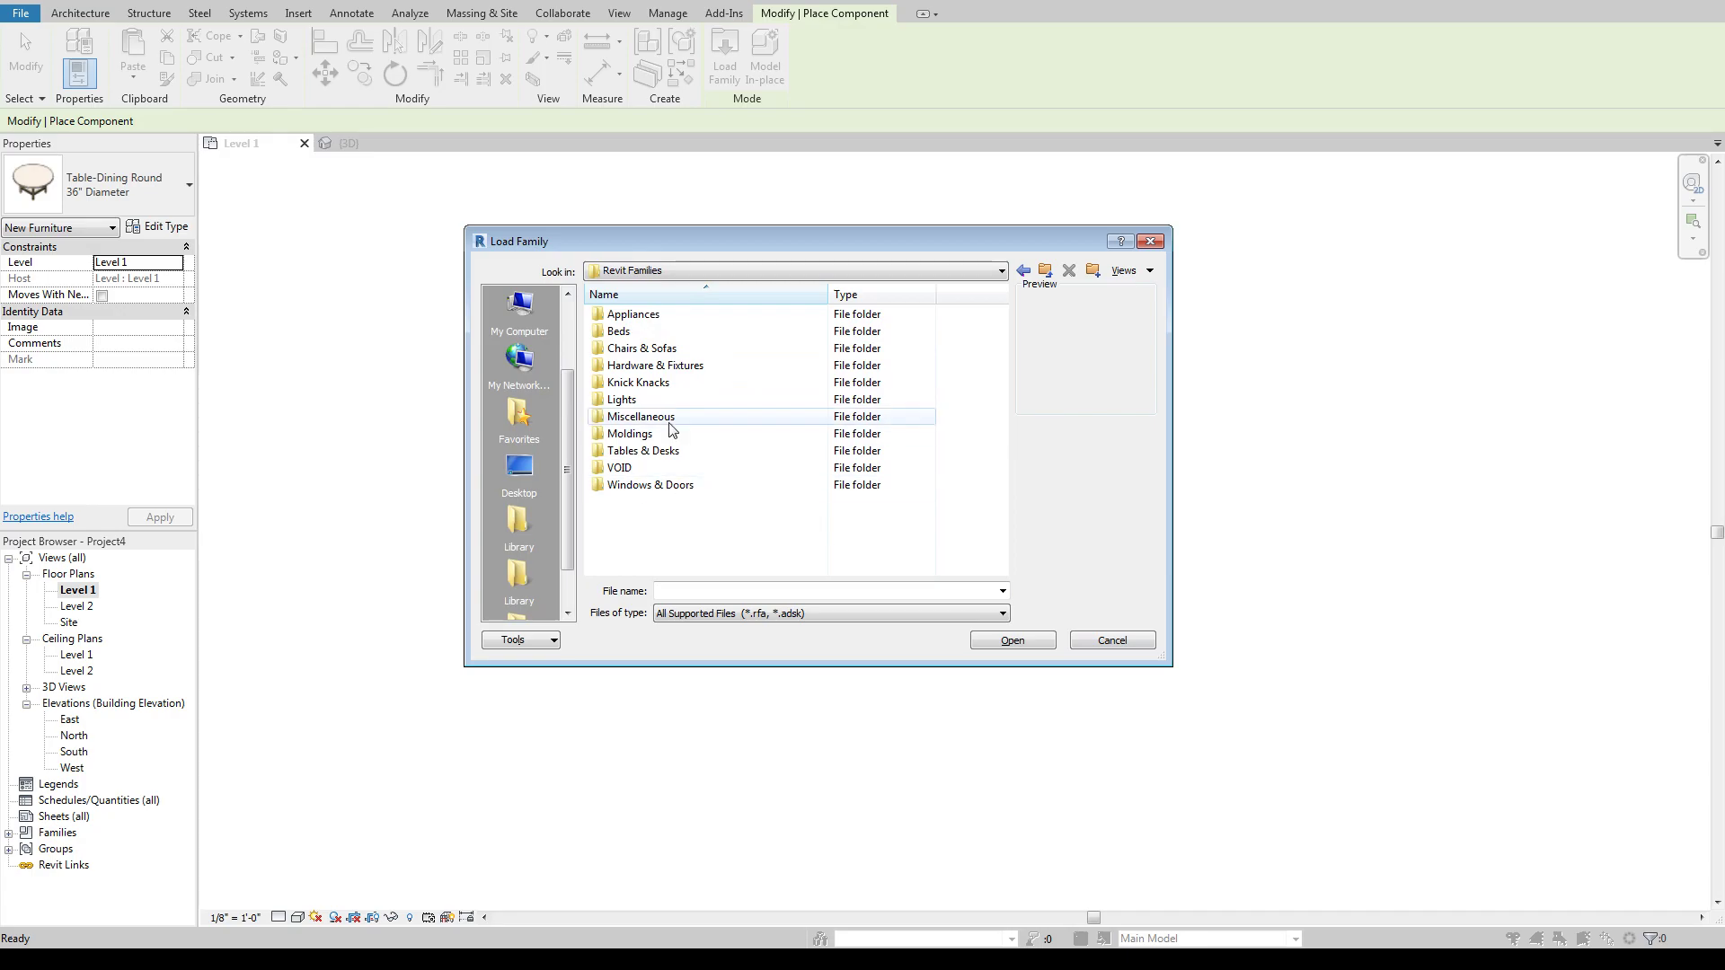
left_click(1084, 643)
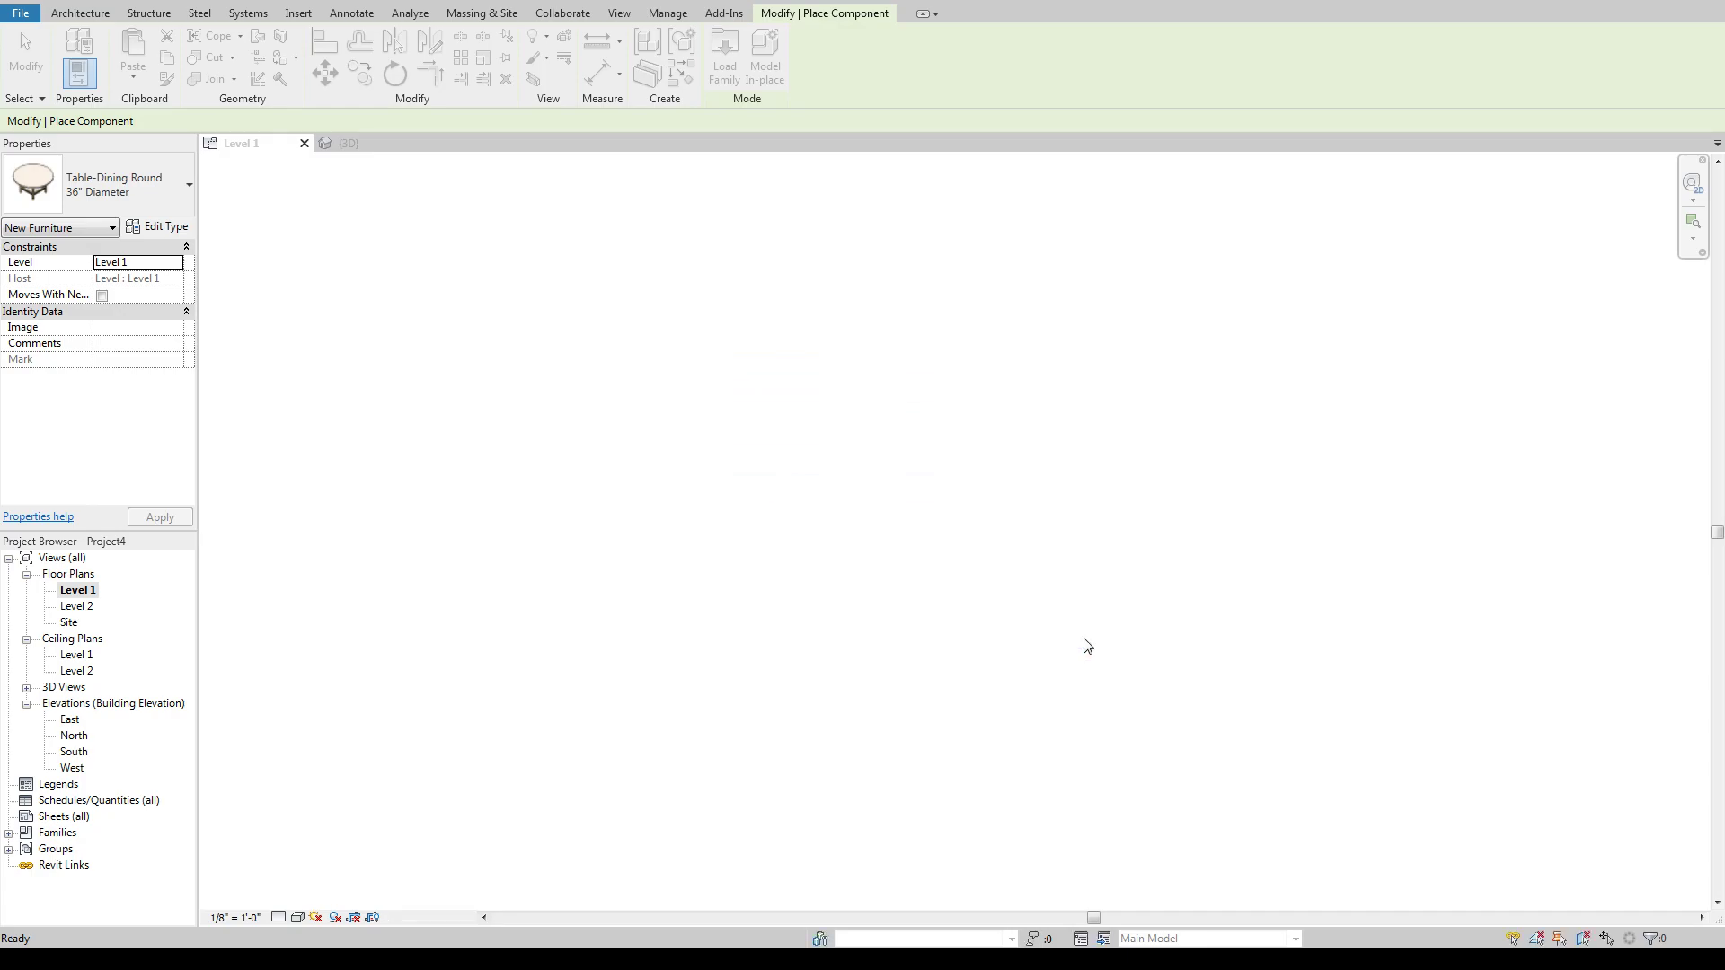
right_click(846, 479)
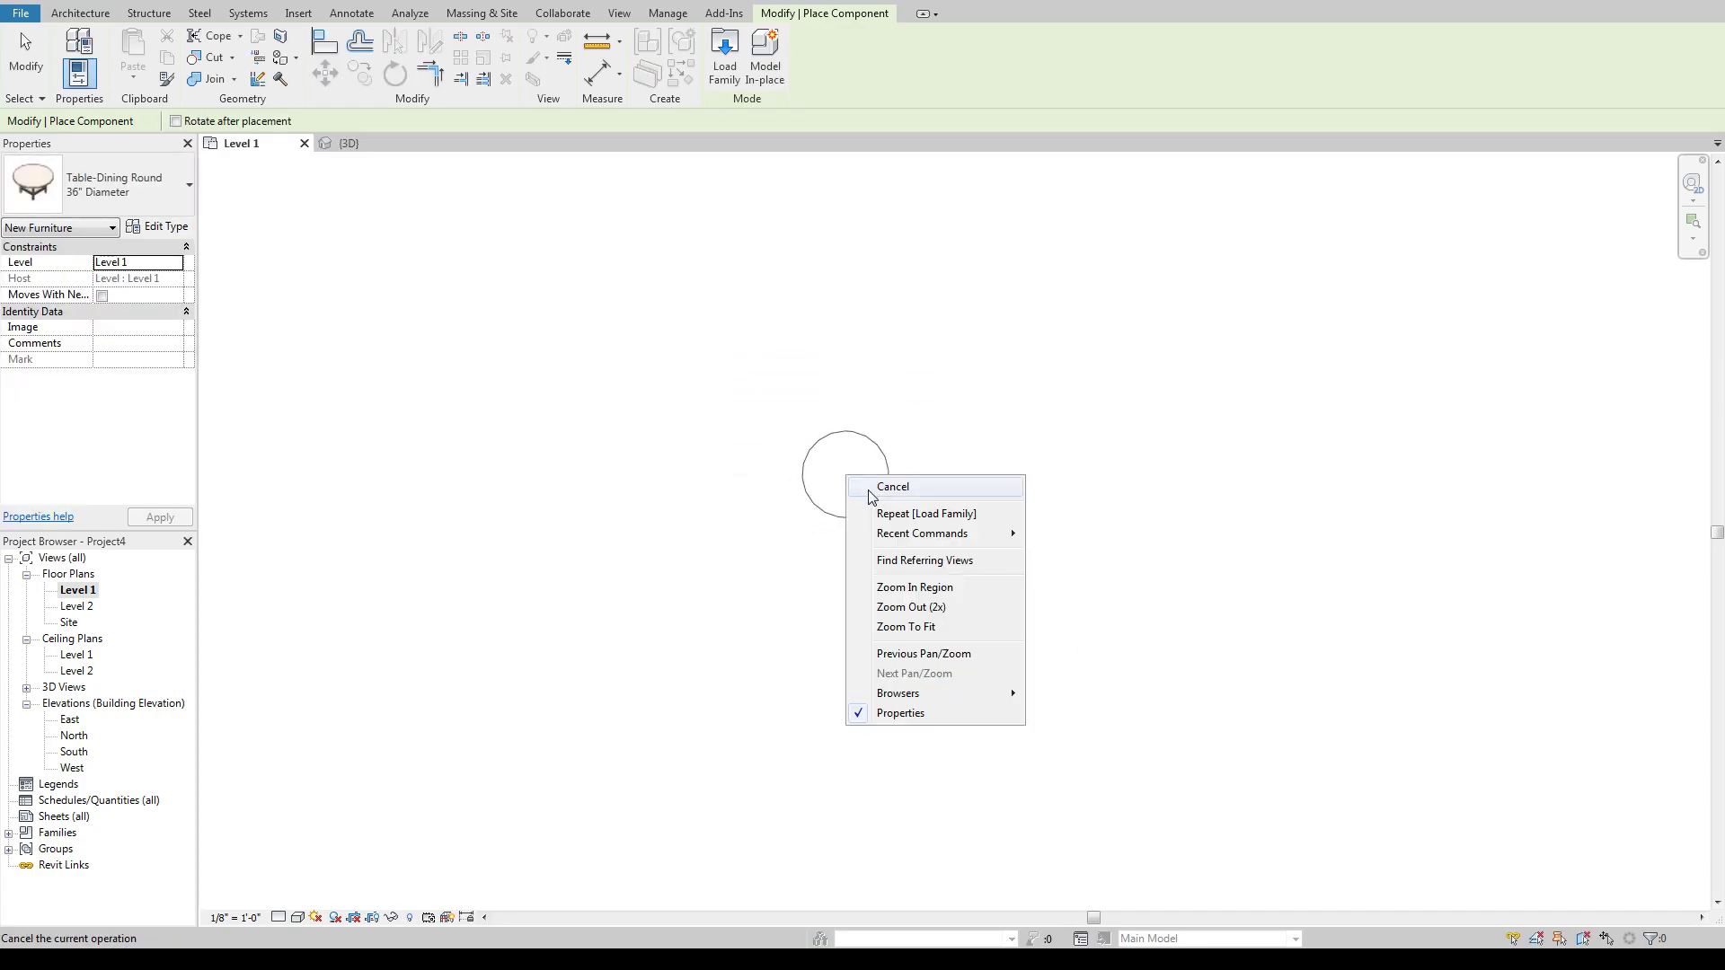
left_click(874, 488)
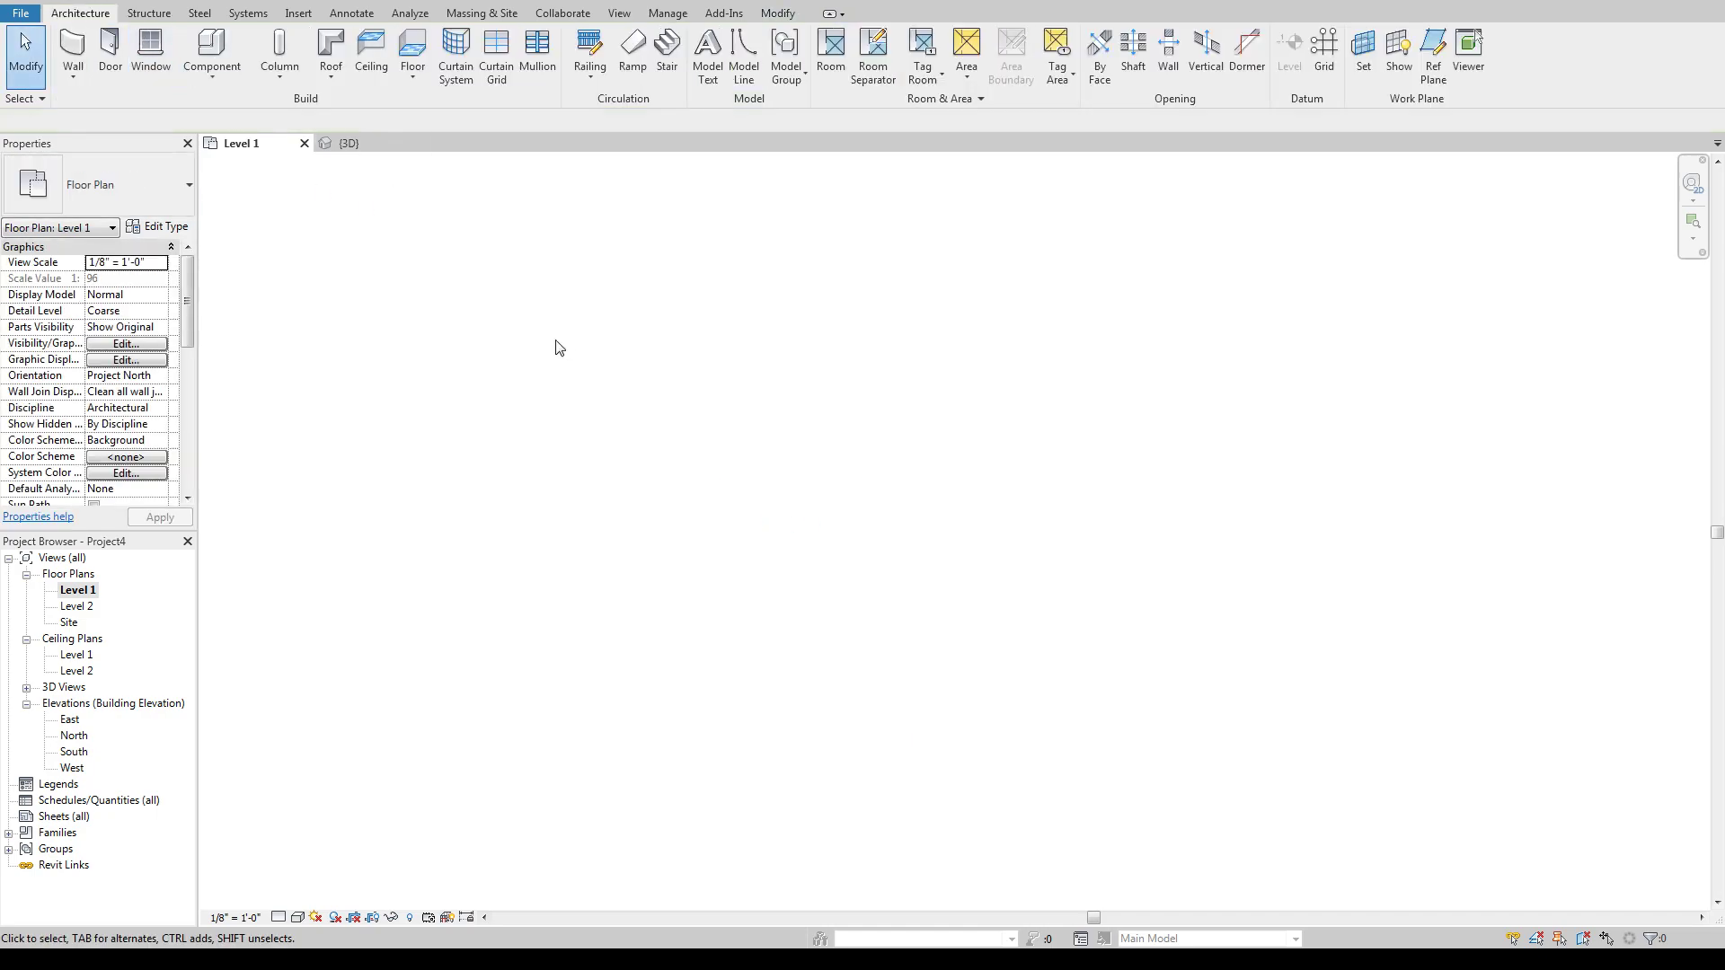